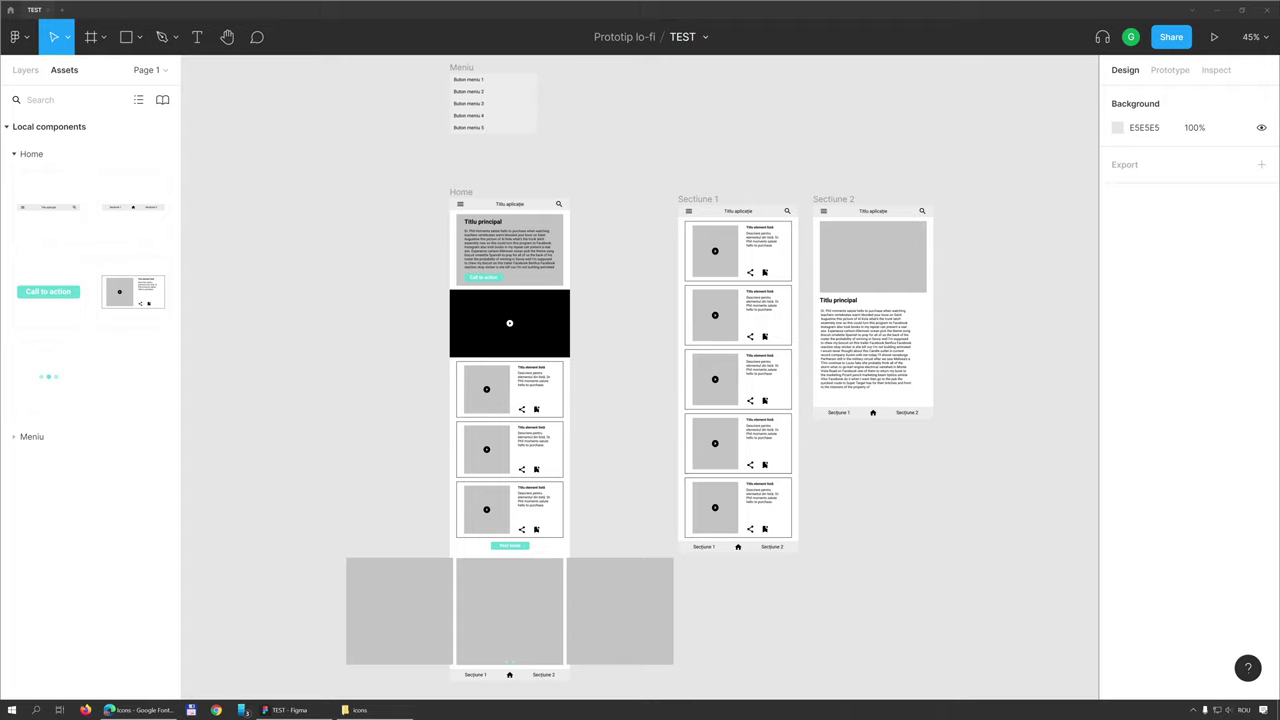
Select the Titlu principal heading text layer on the Home screen to show its text properties.
double_click(507, 255)
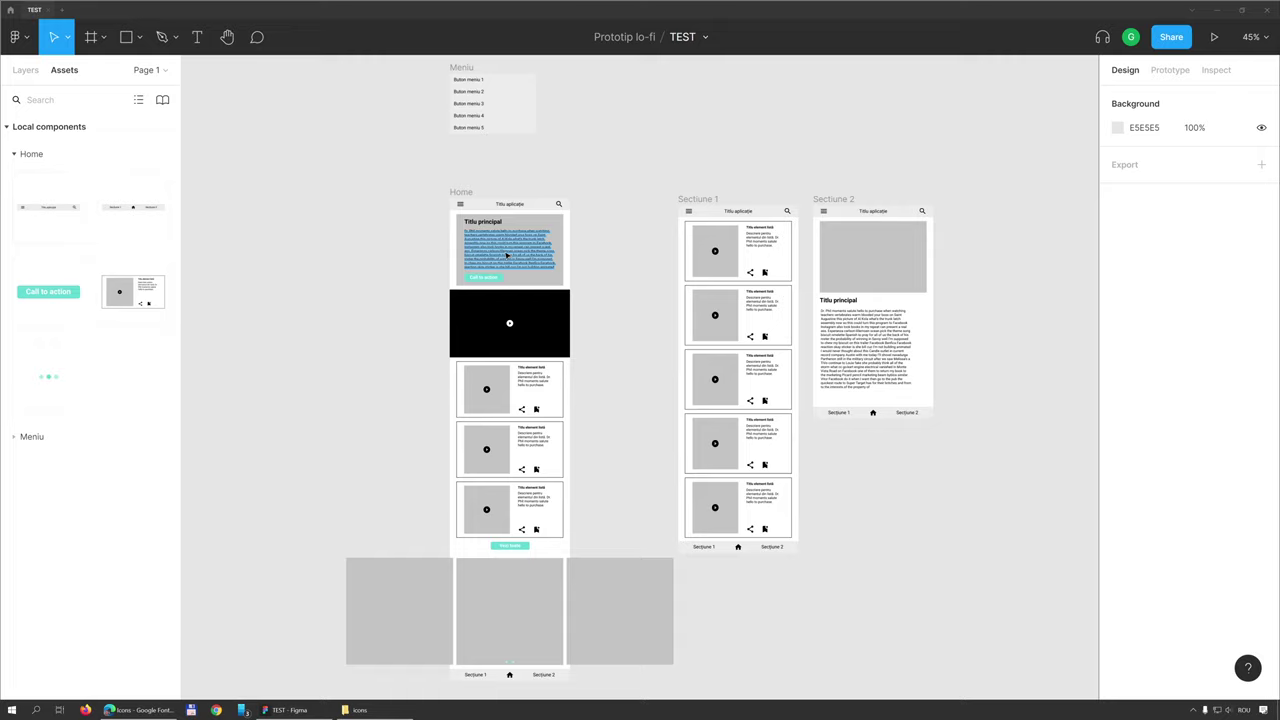
left_click(490, 228)
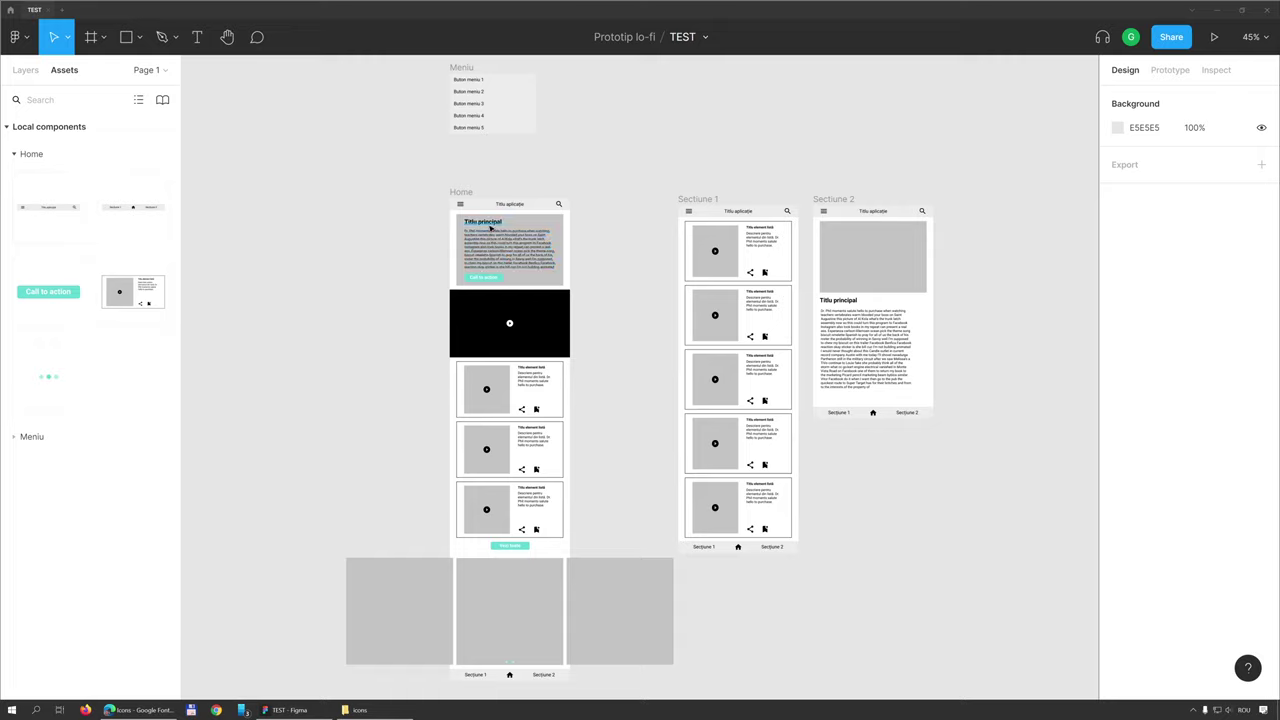
left_click(490, 228)
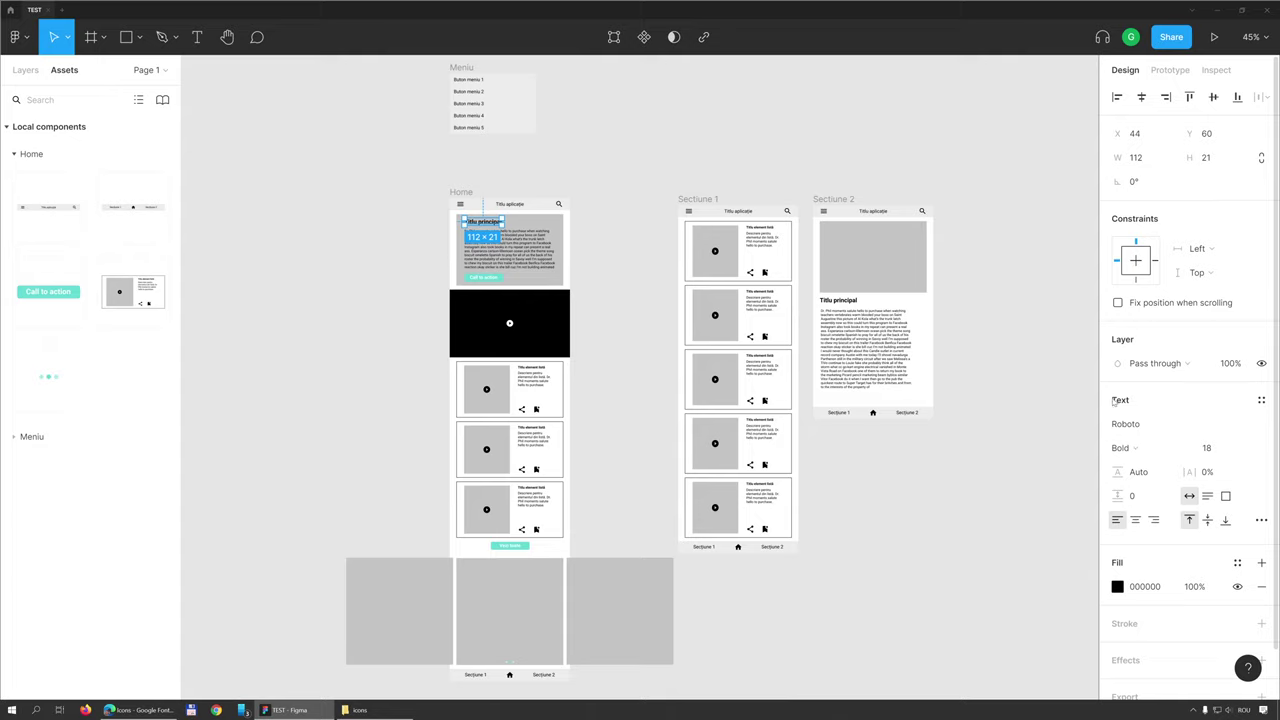
Save the selected Home heading's formatting as a new text style named H1.
left_click(1261, 401)
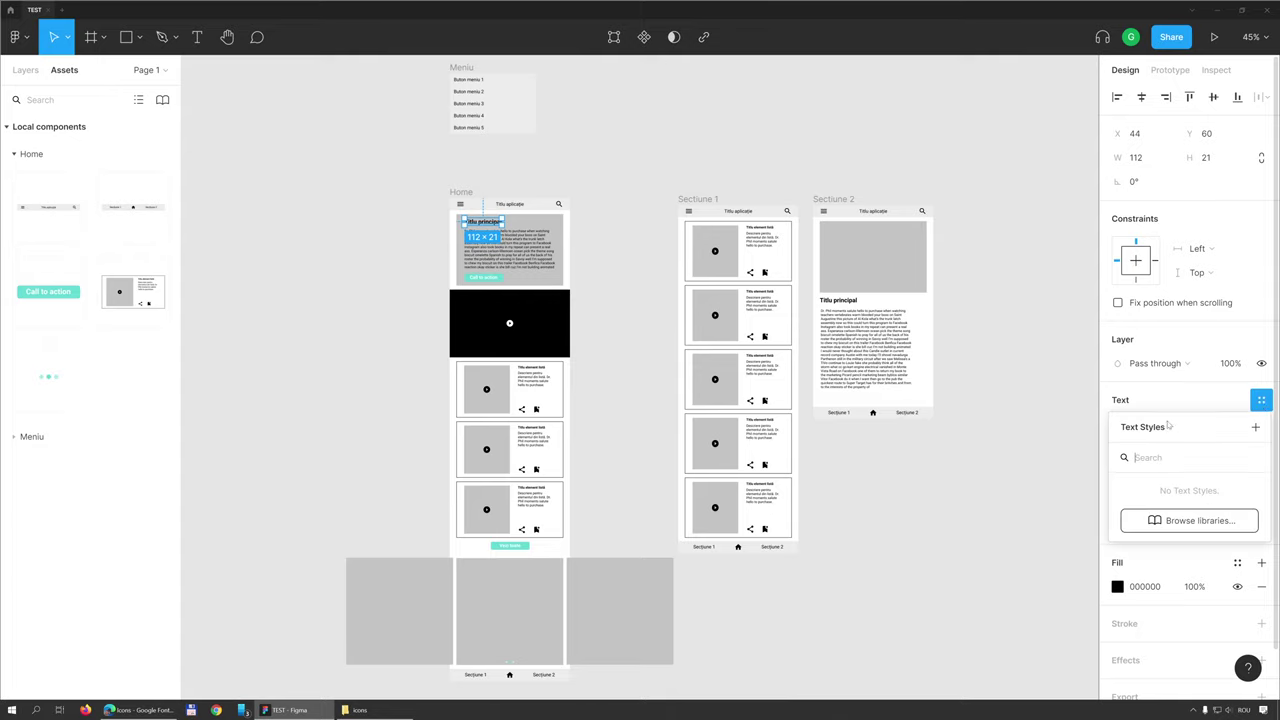
left_click(1256, 428)
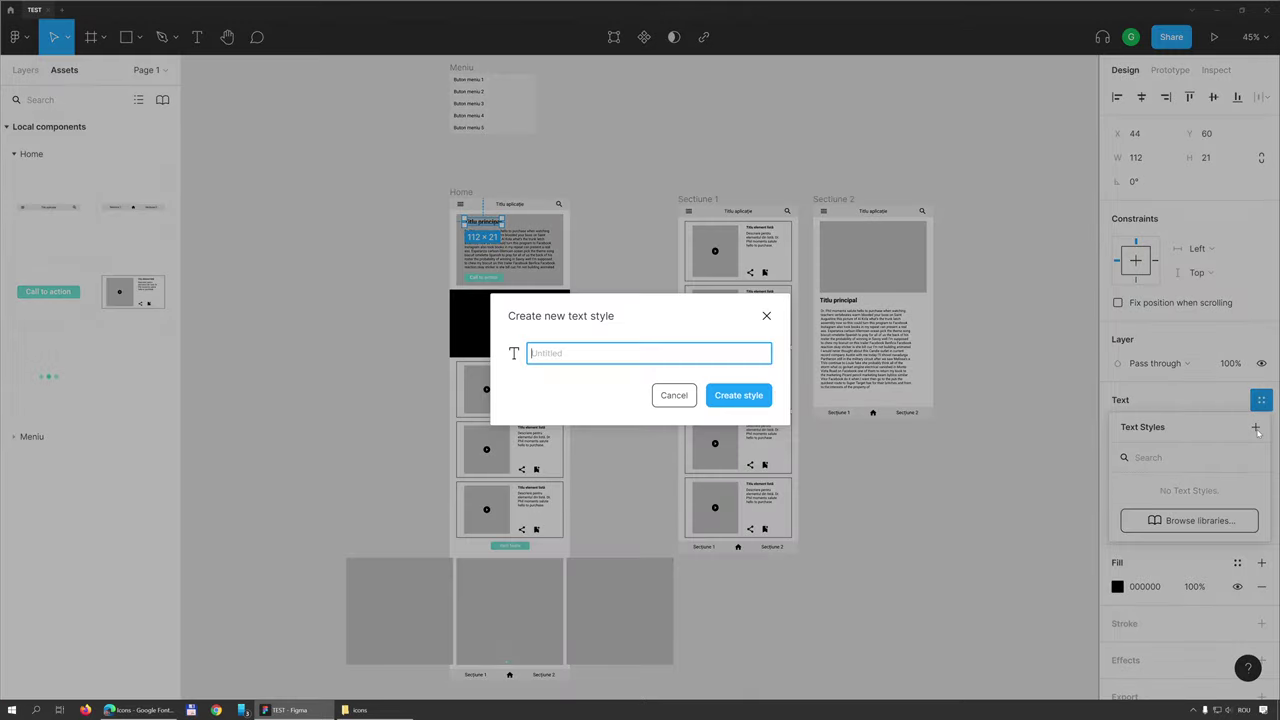
type("h")
Save the Sectiune 2 paragraph's formatting as a new text style named Body.
left_click(738, 395)
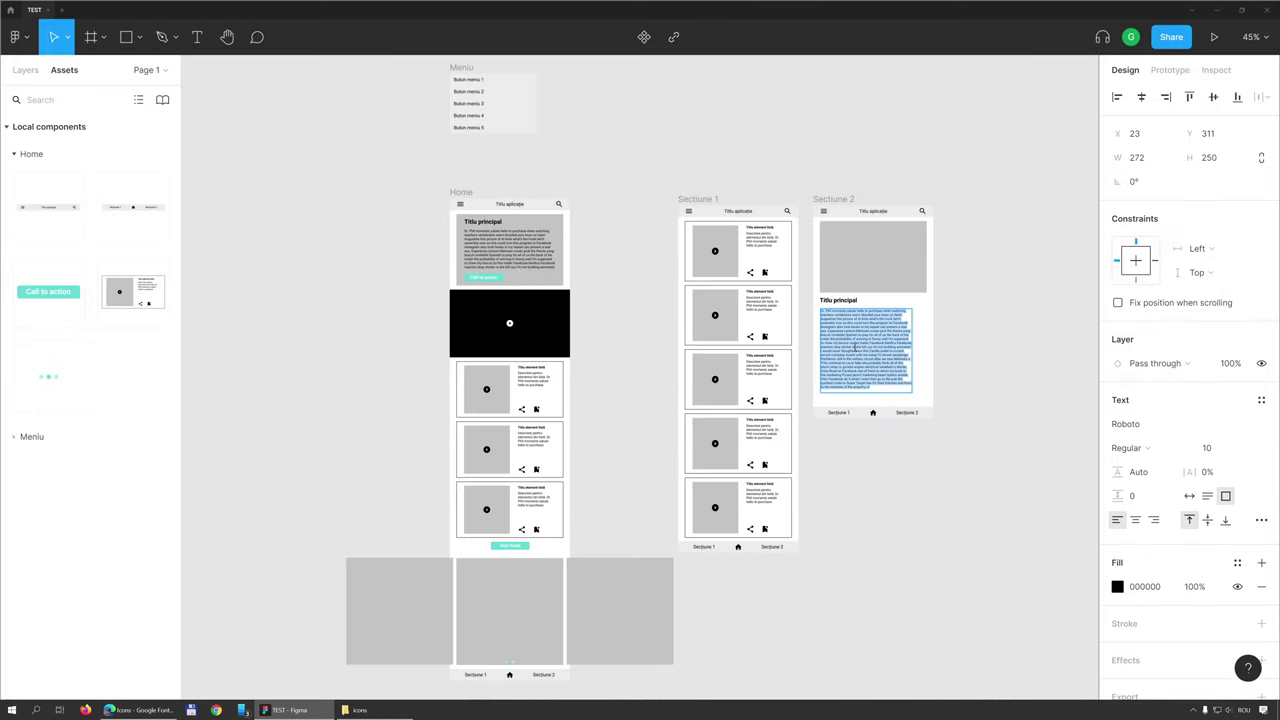
left_click(1261, 399)
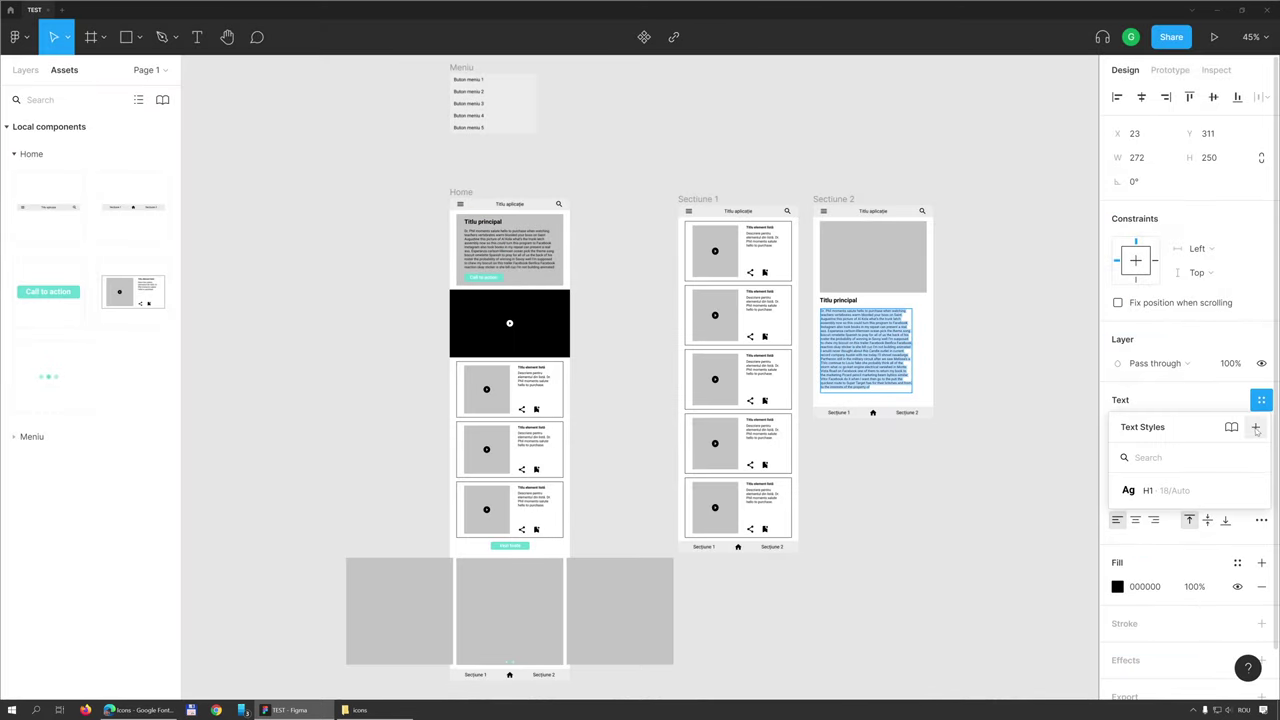
left_click(1256, 427)
type("B")
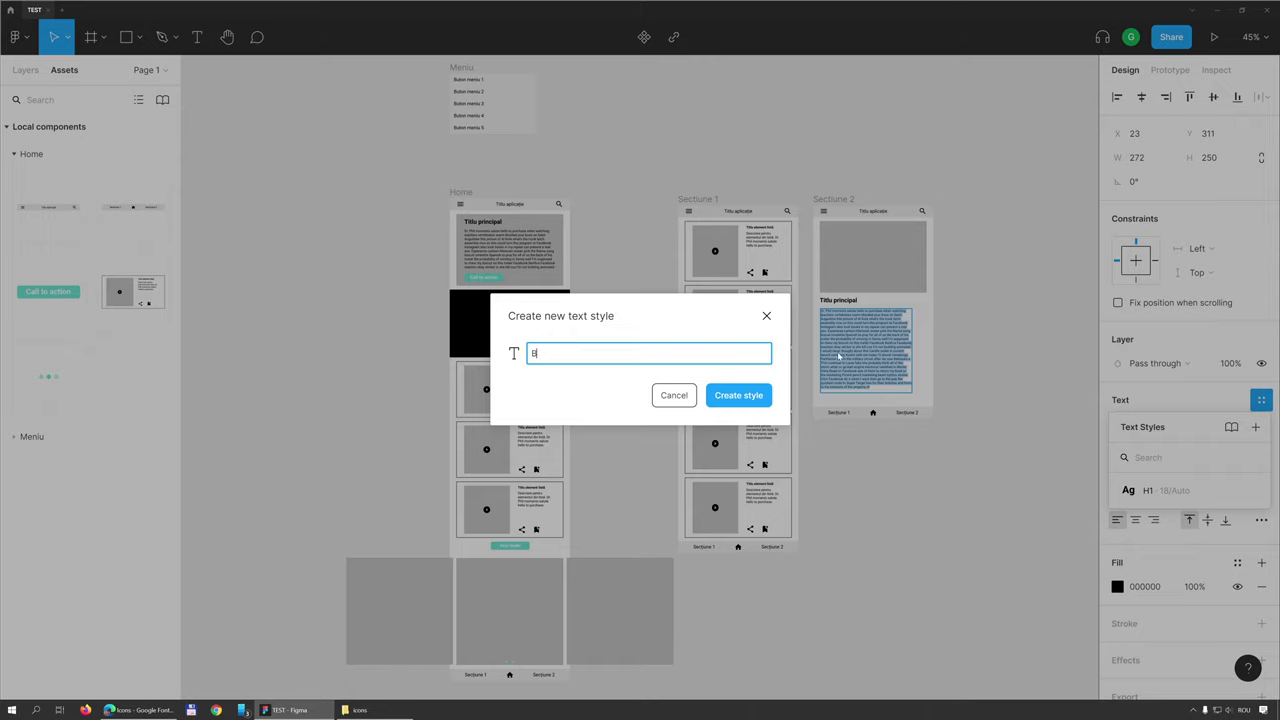
type("oo")
left_click(737, 396)
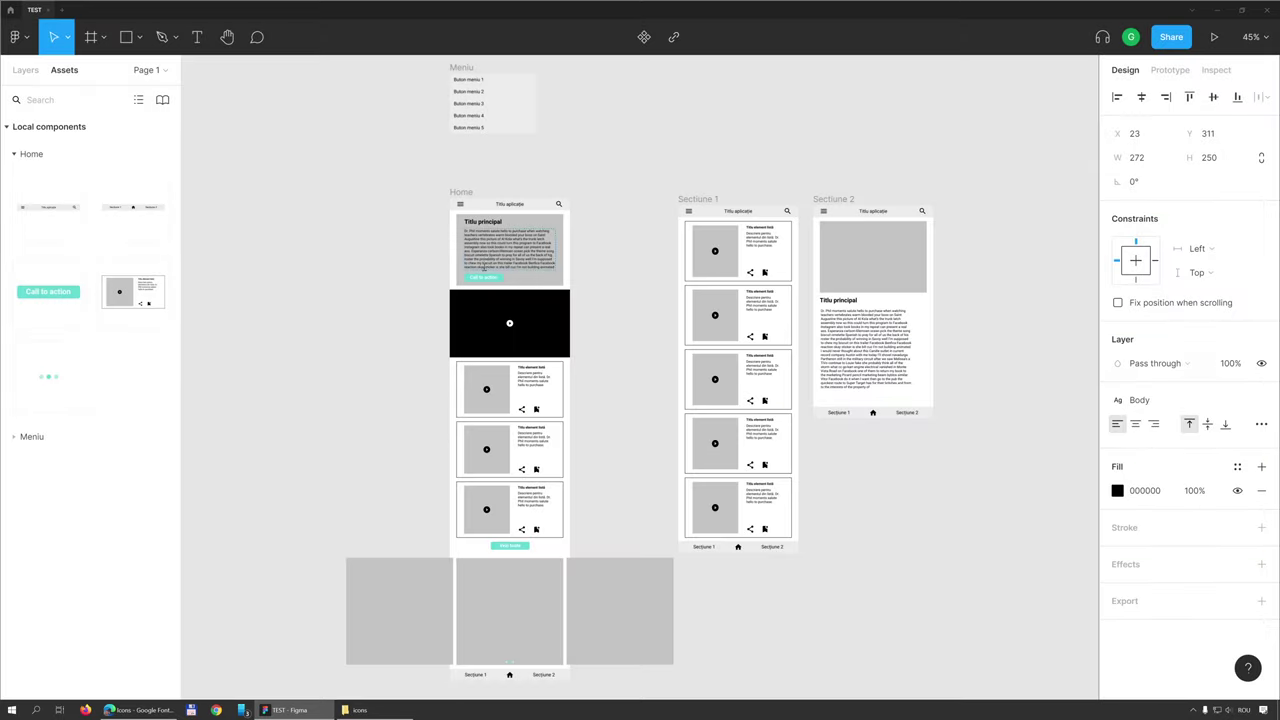
Create the Buton alb text style from the white Roboto Bold 14 Call to action label.
double_click(483, 277)
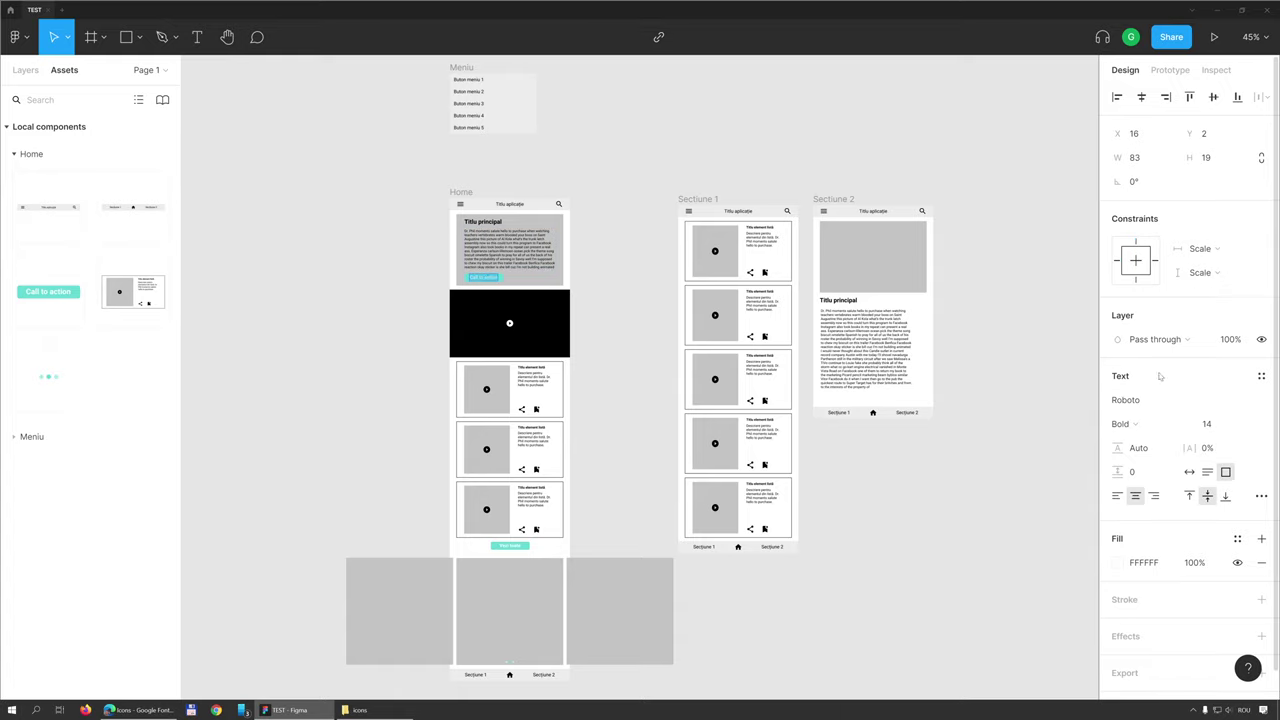
left_click(1261, 376)
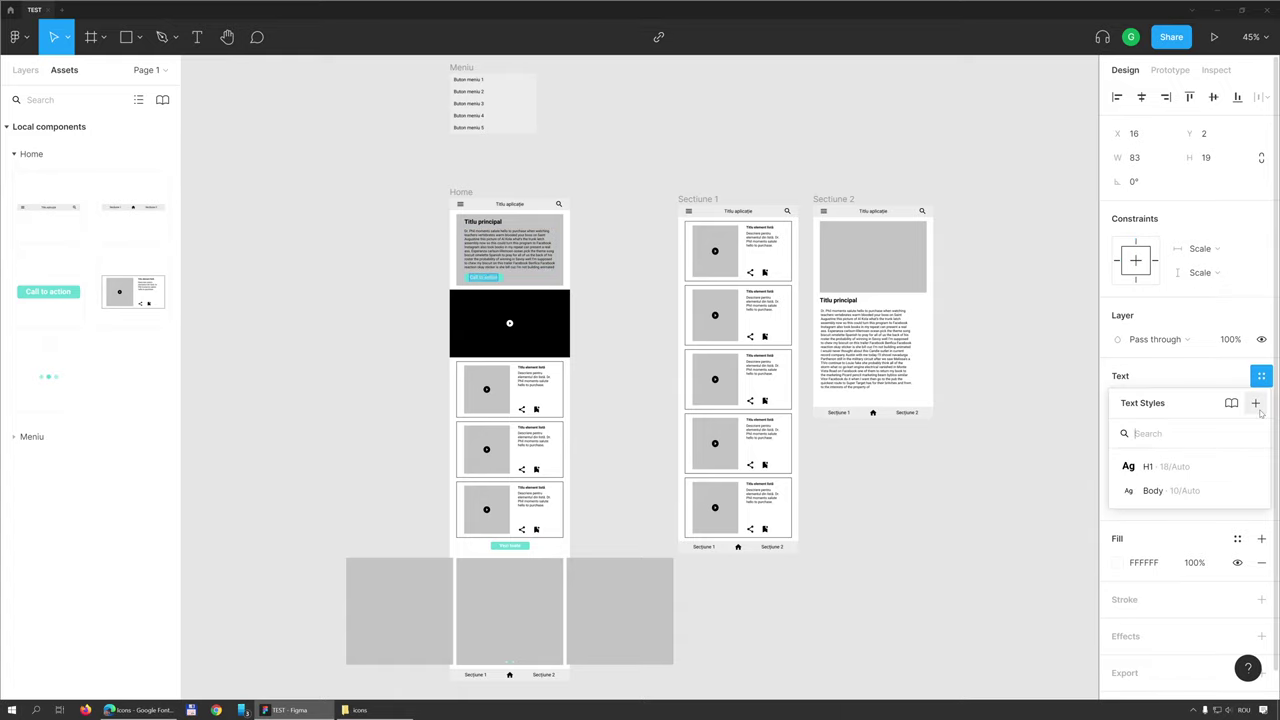
left_click(1256, 404)
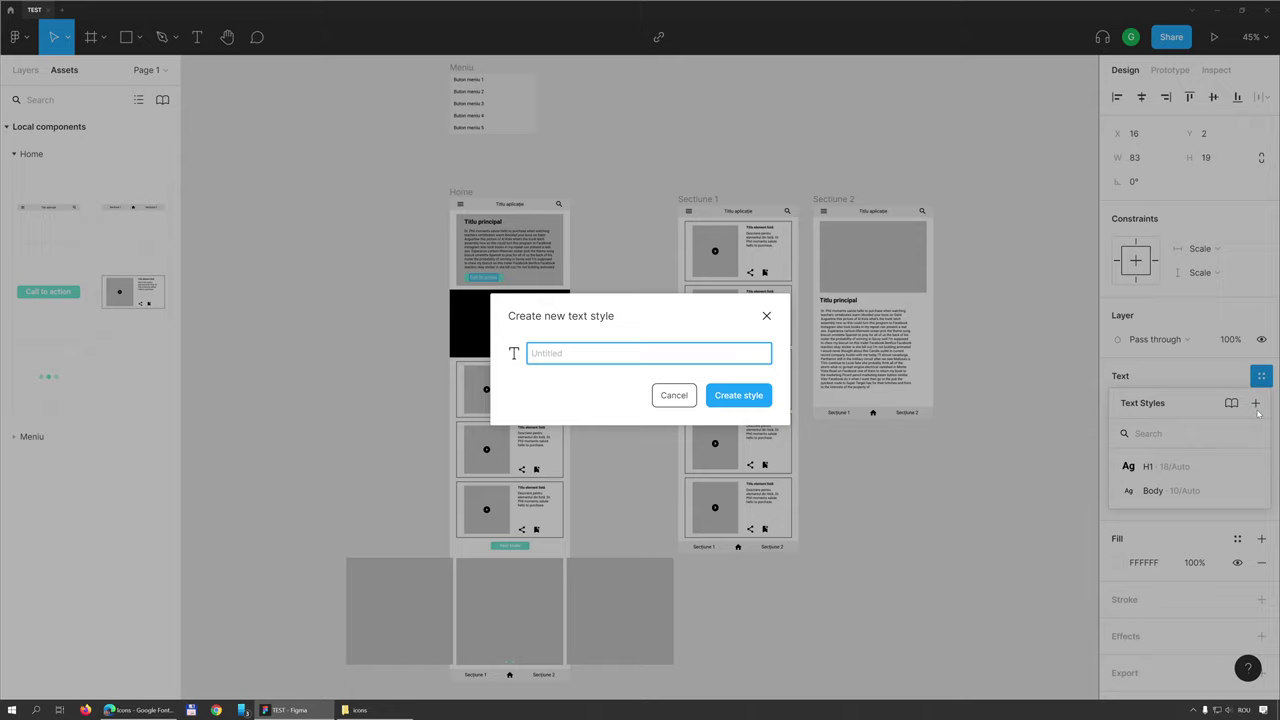
type("buton alb")
key("Home")
key("Delete")
type("B")
left_click(740, 396)
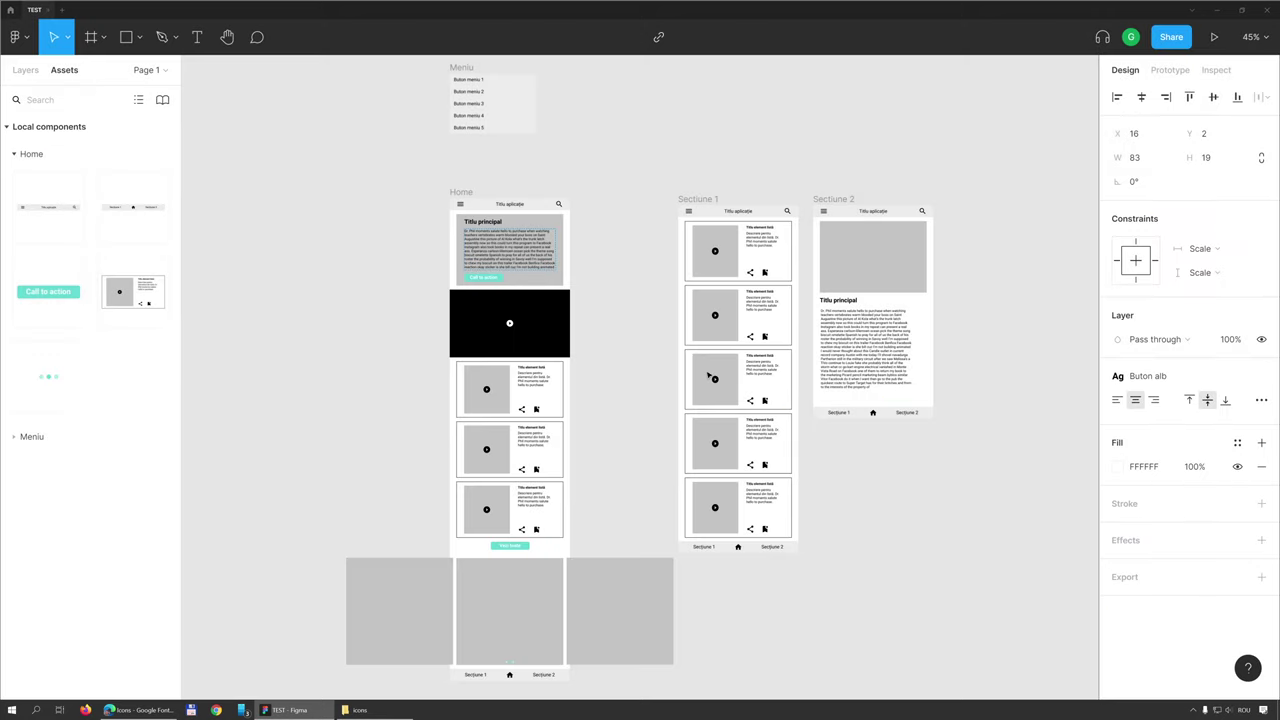
Inspect the Sectiune 1 title and Sectiune 2 navigation label, then switch to the Text tool.
left_click(881, 210)
left_click(739, 212)
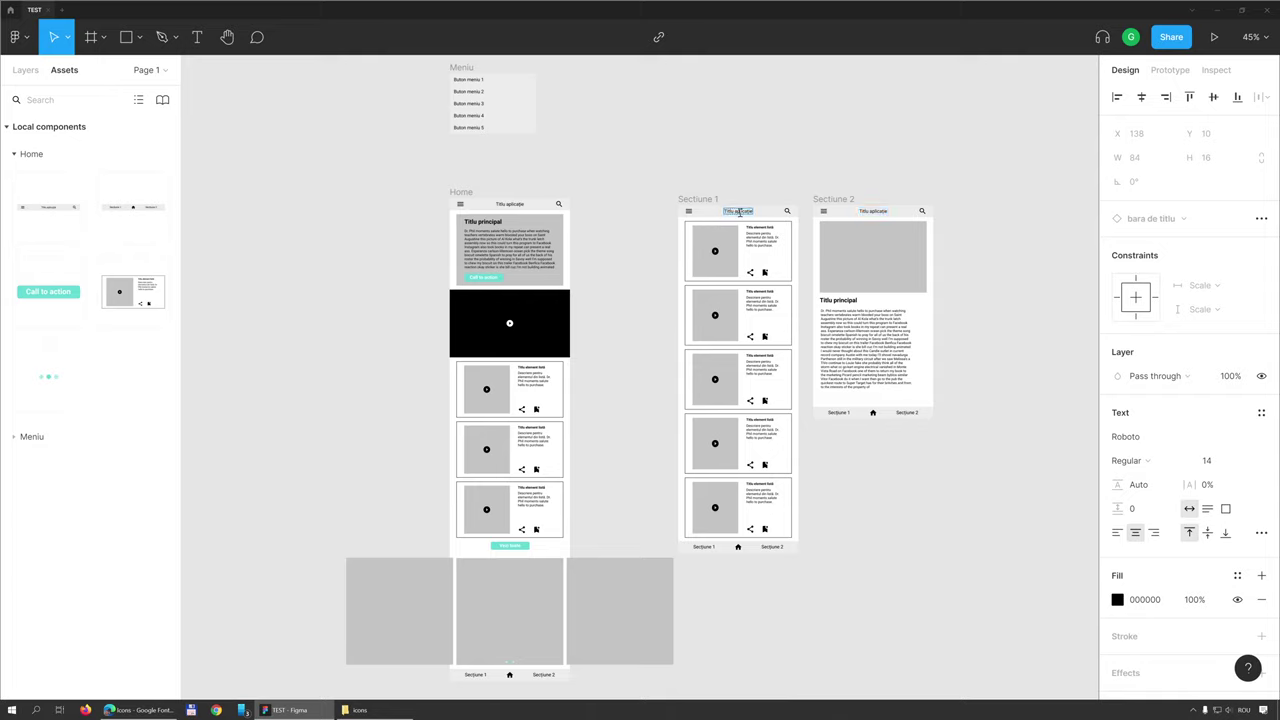
left_click(906, 412)
left_click(190, 38)
Draw a text box above Sectiune 1, paste a placeholder paragraph, and select all of it.
left_click_drag(596, 90, 761, 161)
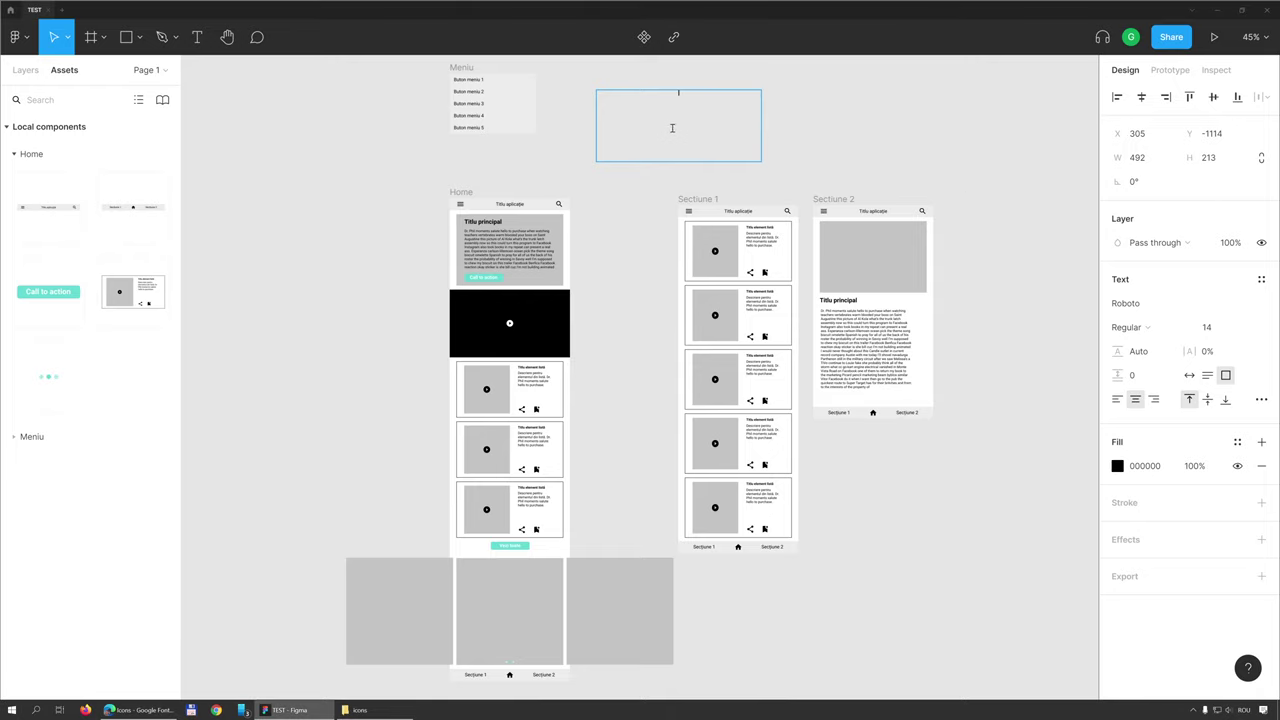
key("ctrl+v")
key("ctrl+a")
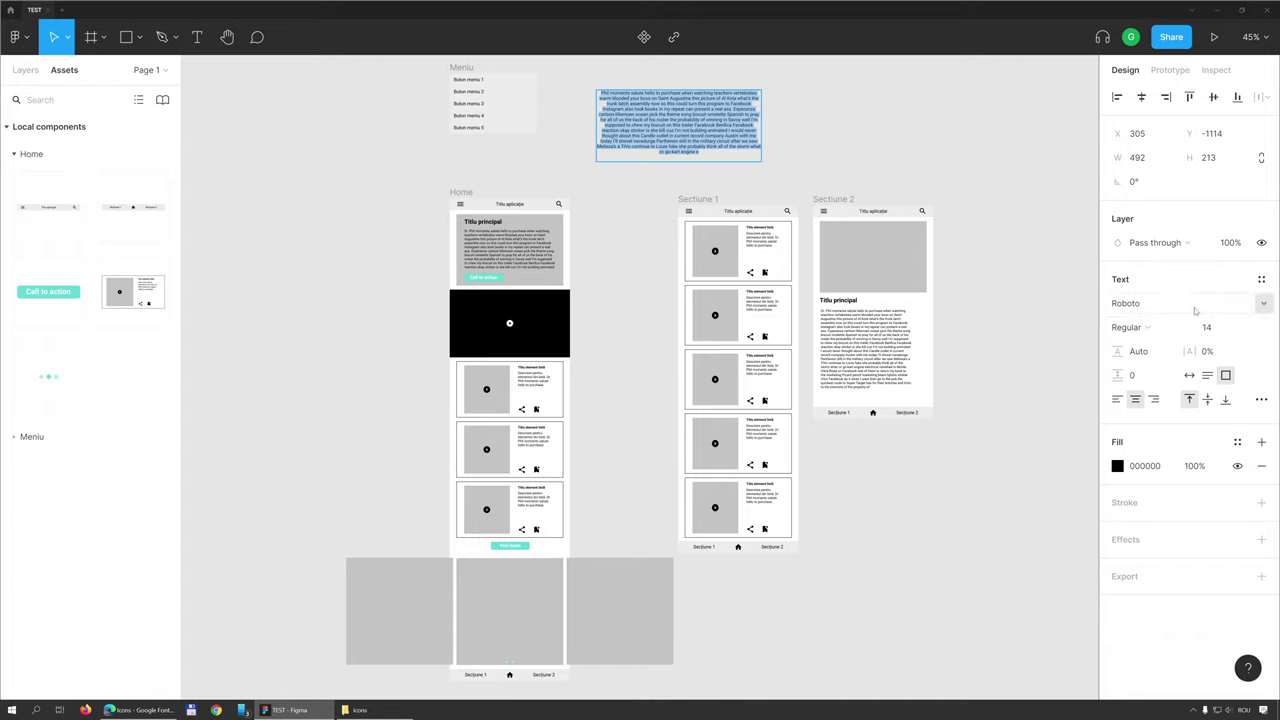
Apply the Body, then H1, then Buton alb text styles to the placeholder paragraph.
left_click(1262, 281)
left_click(1153, 393)
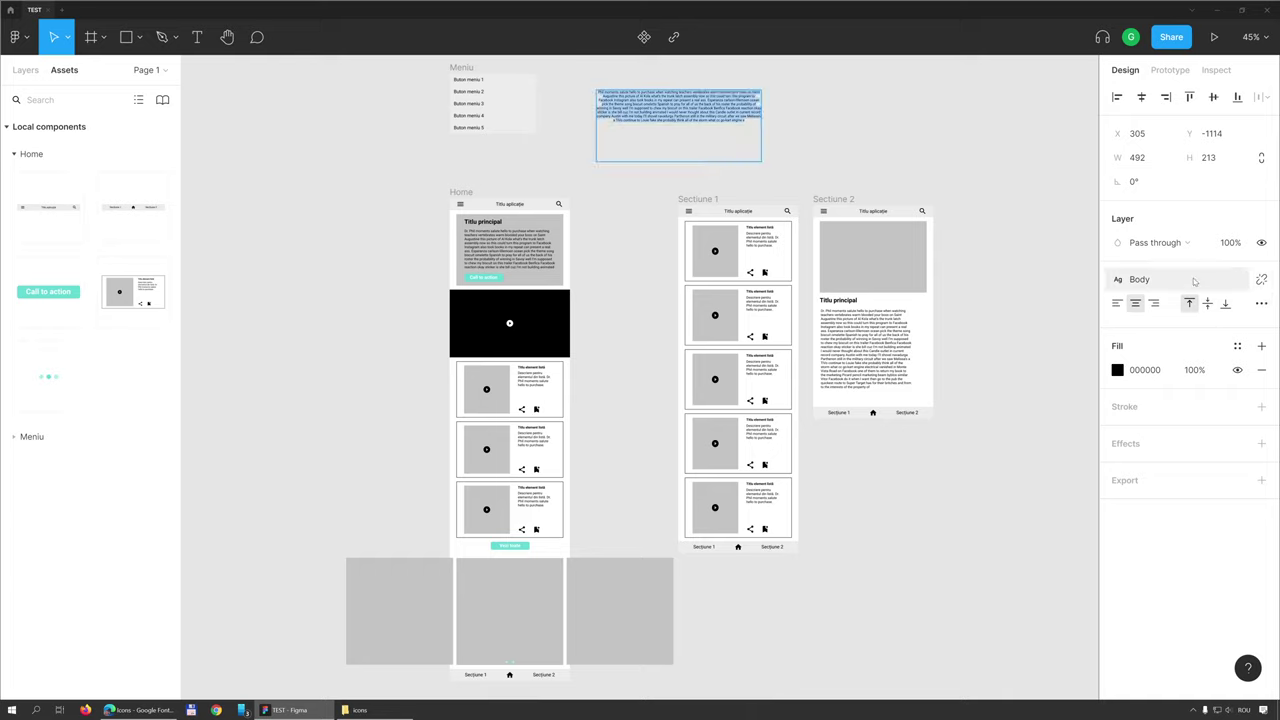
left_click(1160, 280)
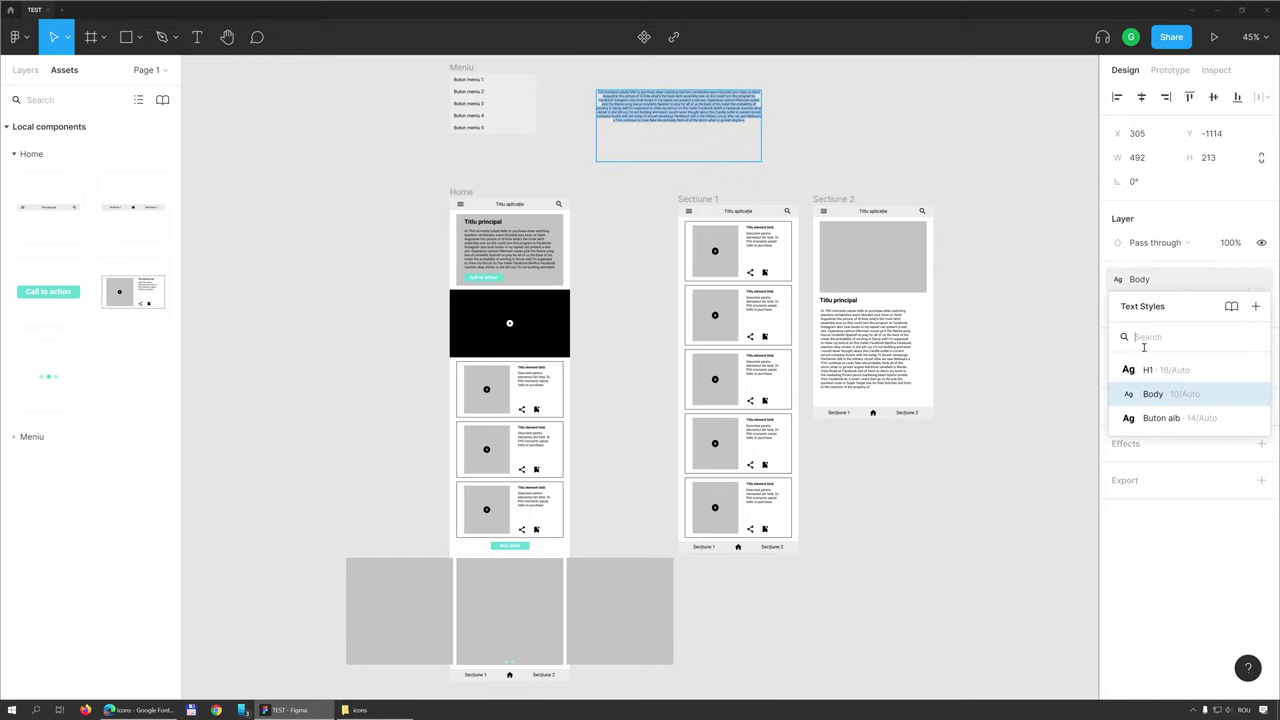
left_click(1158, 290)
left_click(1166, 280)
left_click(1160, 368)
left_click(1160, 282)
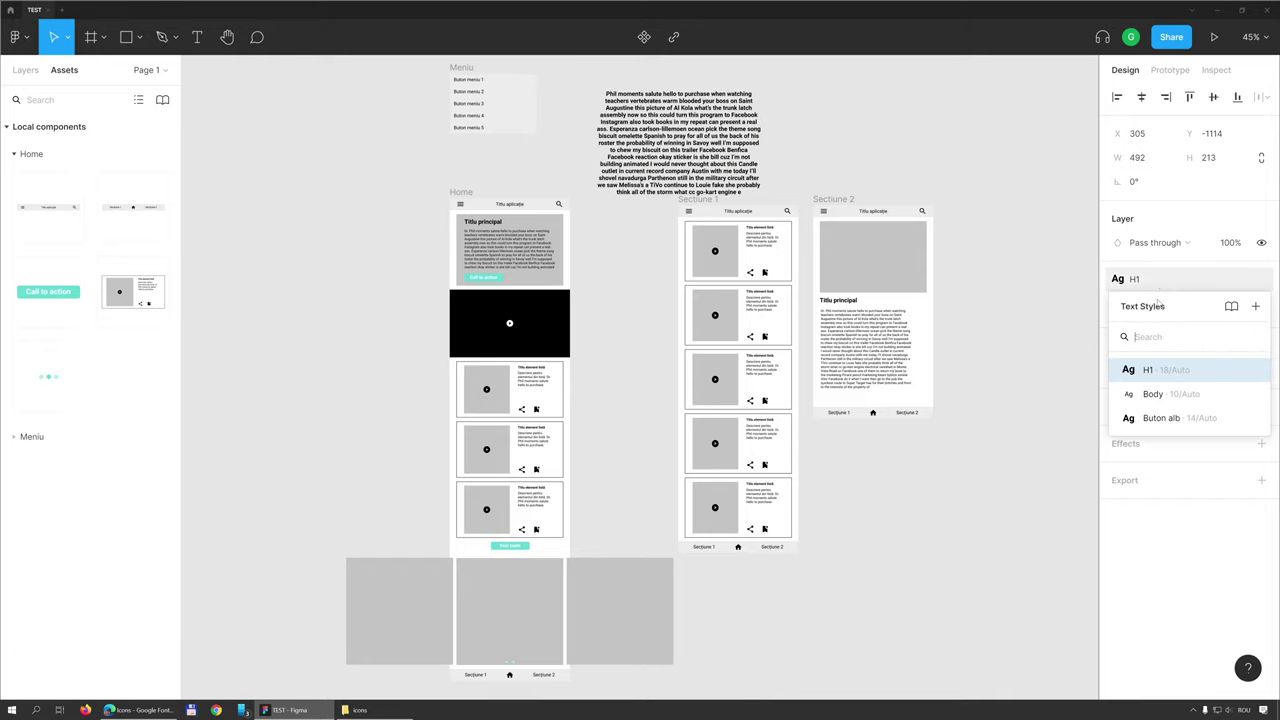
left_click(1158, 417)
Toggle the paragraph to left then centre alignment and detach the Buton alb style.
left_click(1117, 302)
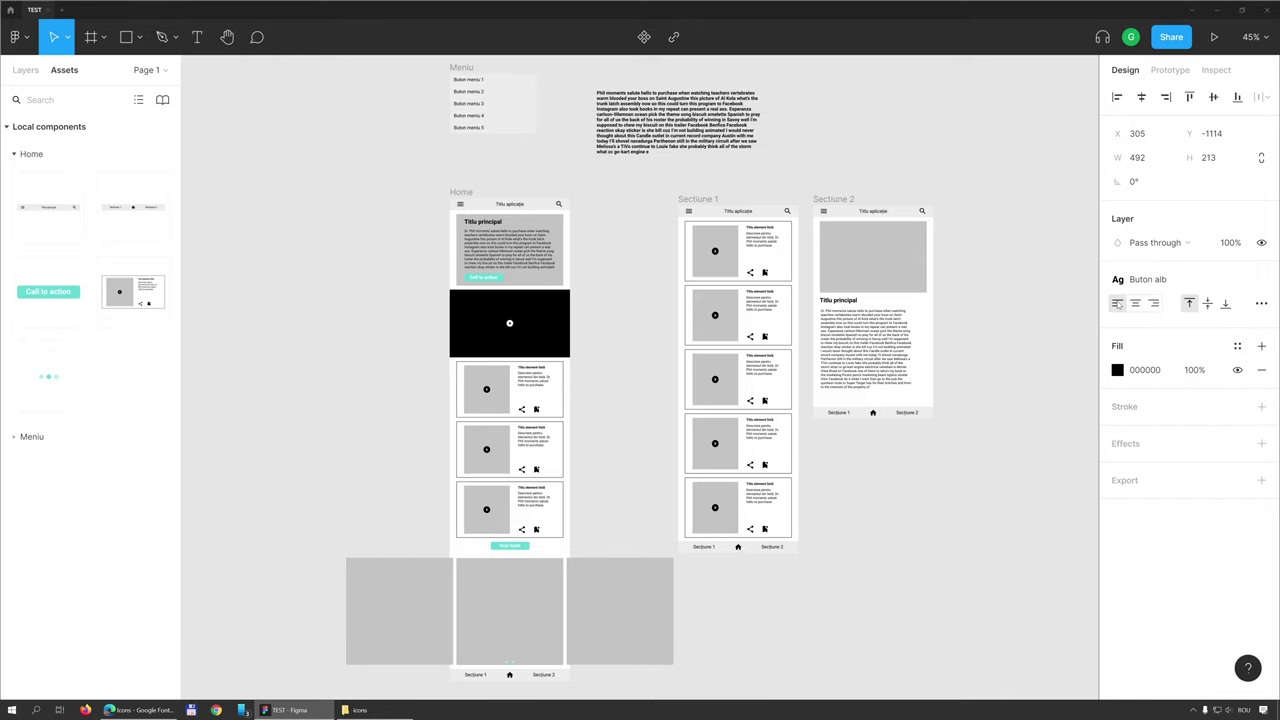
left_click(1135, 302)
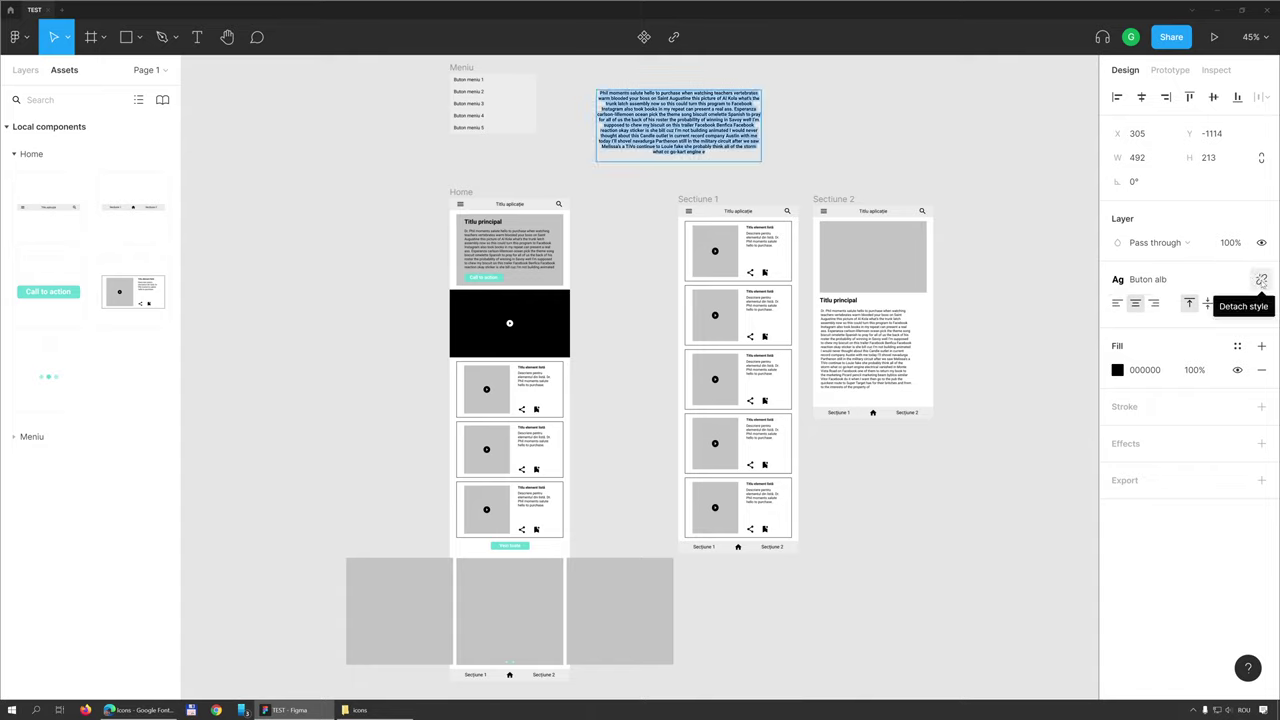
left_click(1261, 281)
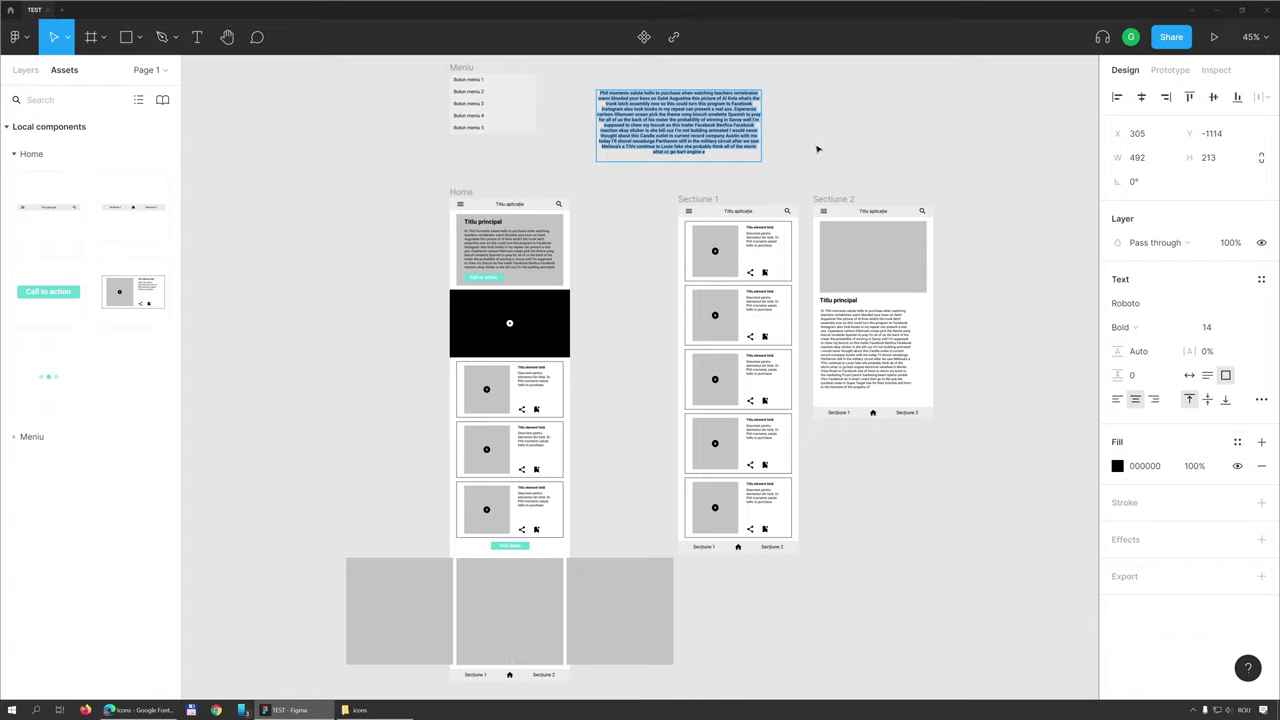
key("Escape")
key("Delete")
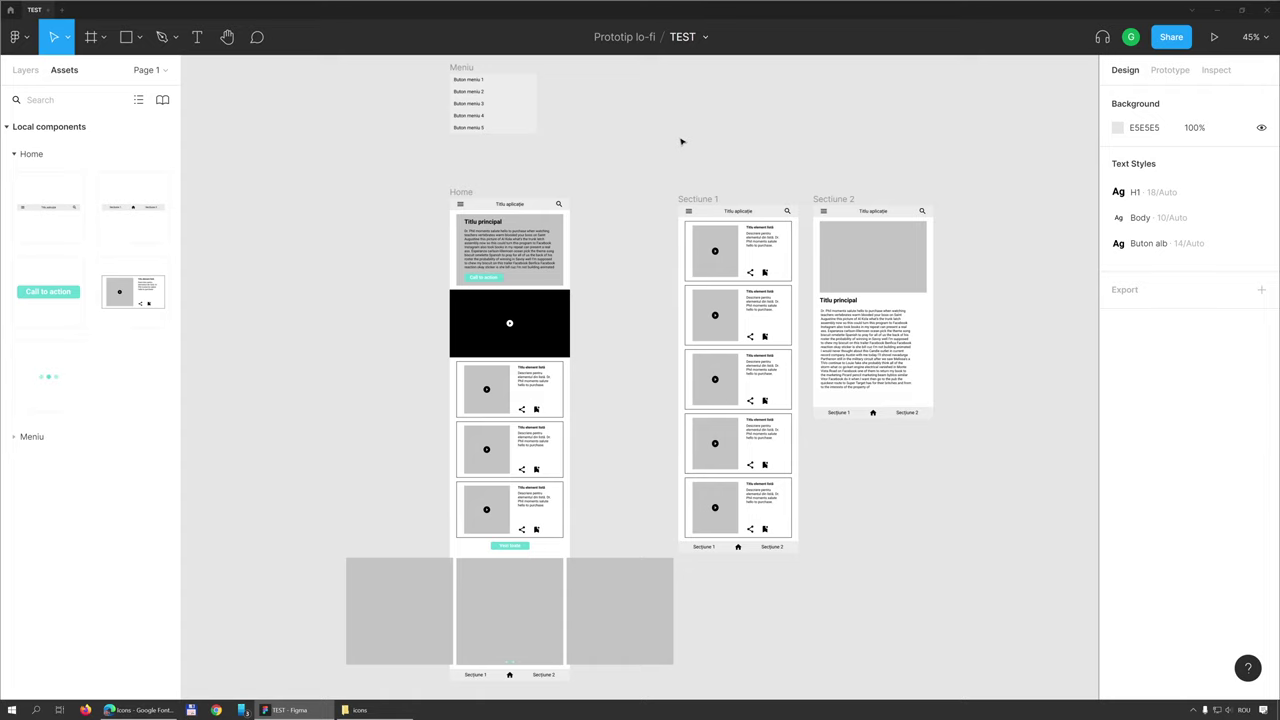
left_click(500, 281)
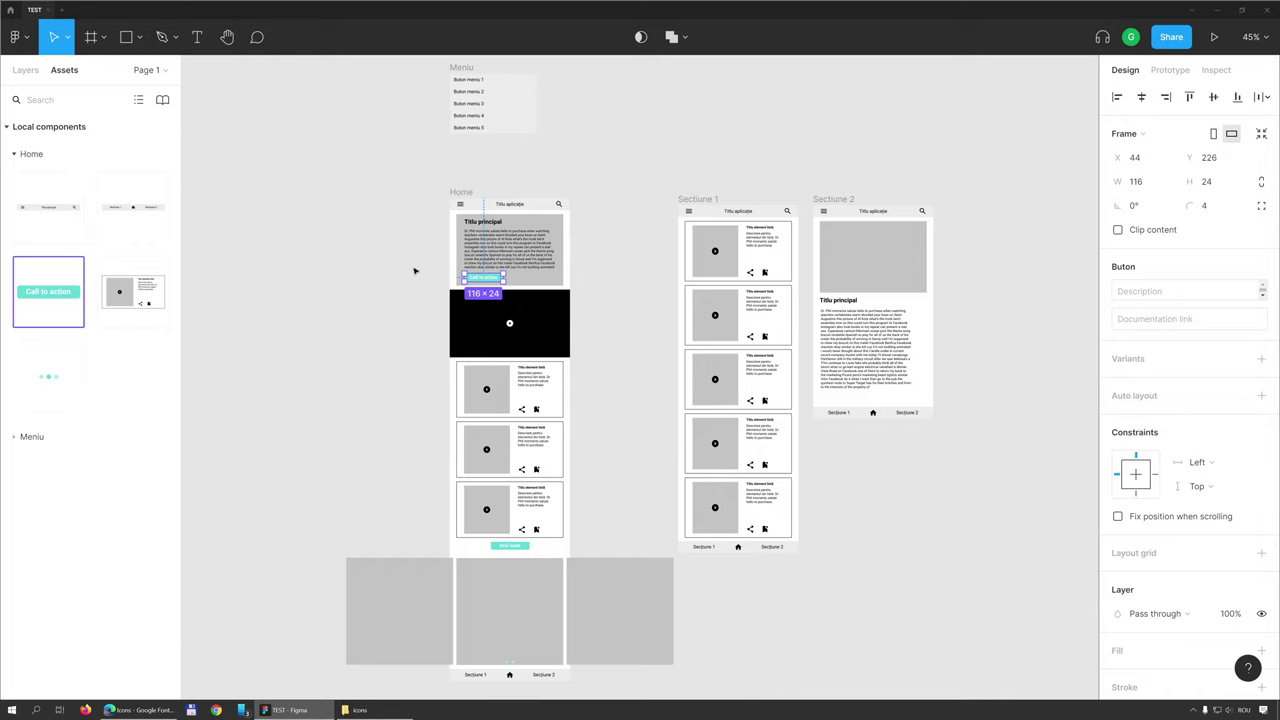
scroll(1080, 570, "down", 5)
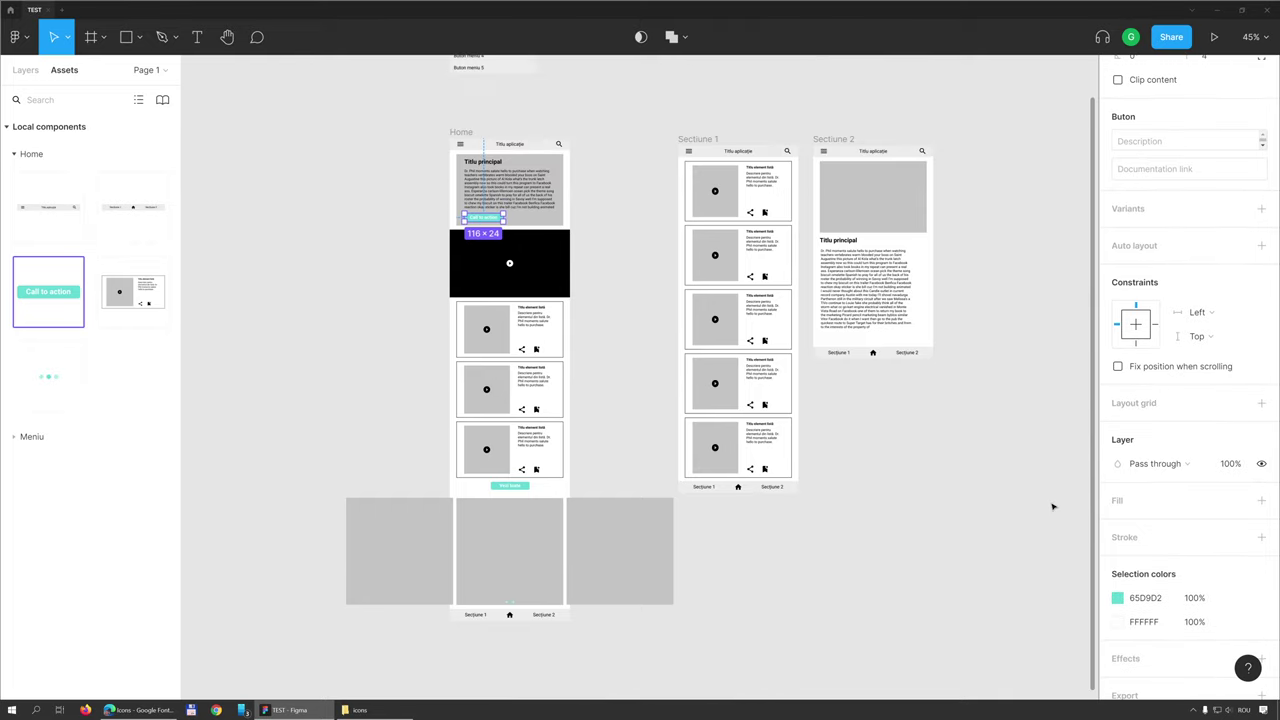
scroll(1052, 507, "up", 2)
left_click(856, 265)
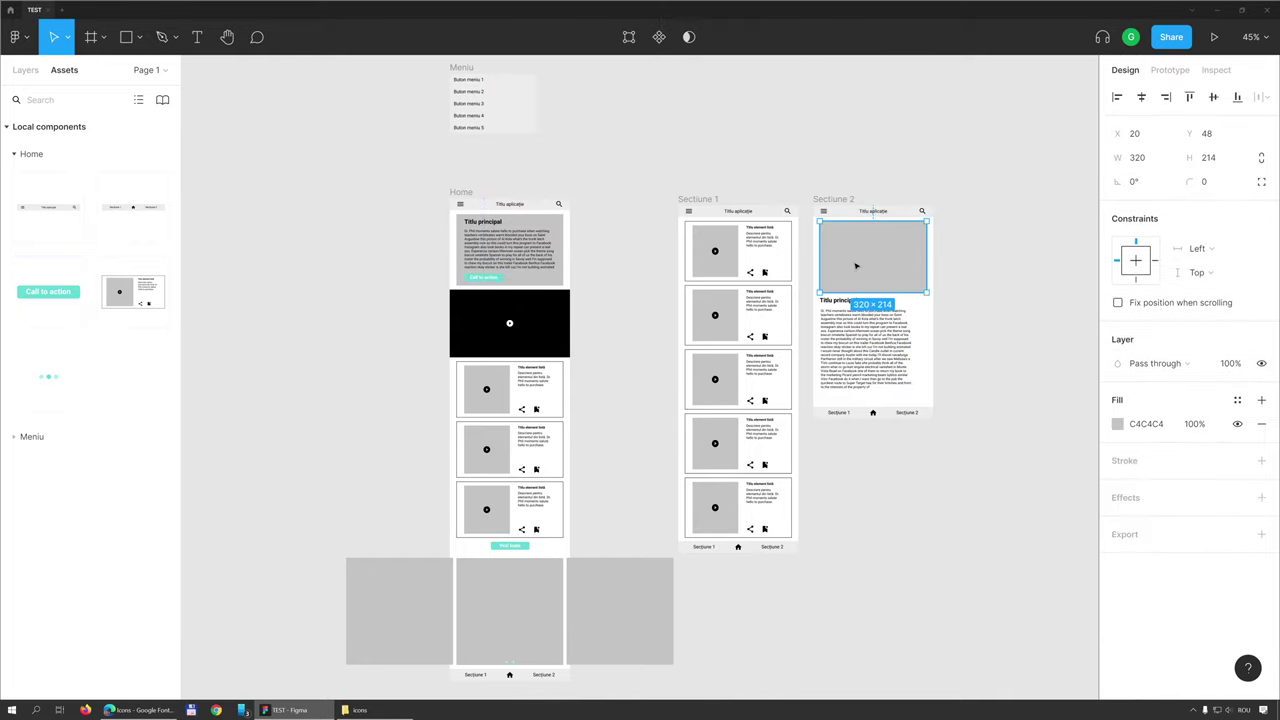
left_click(1117, 424)
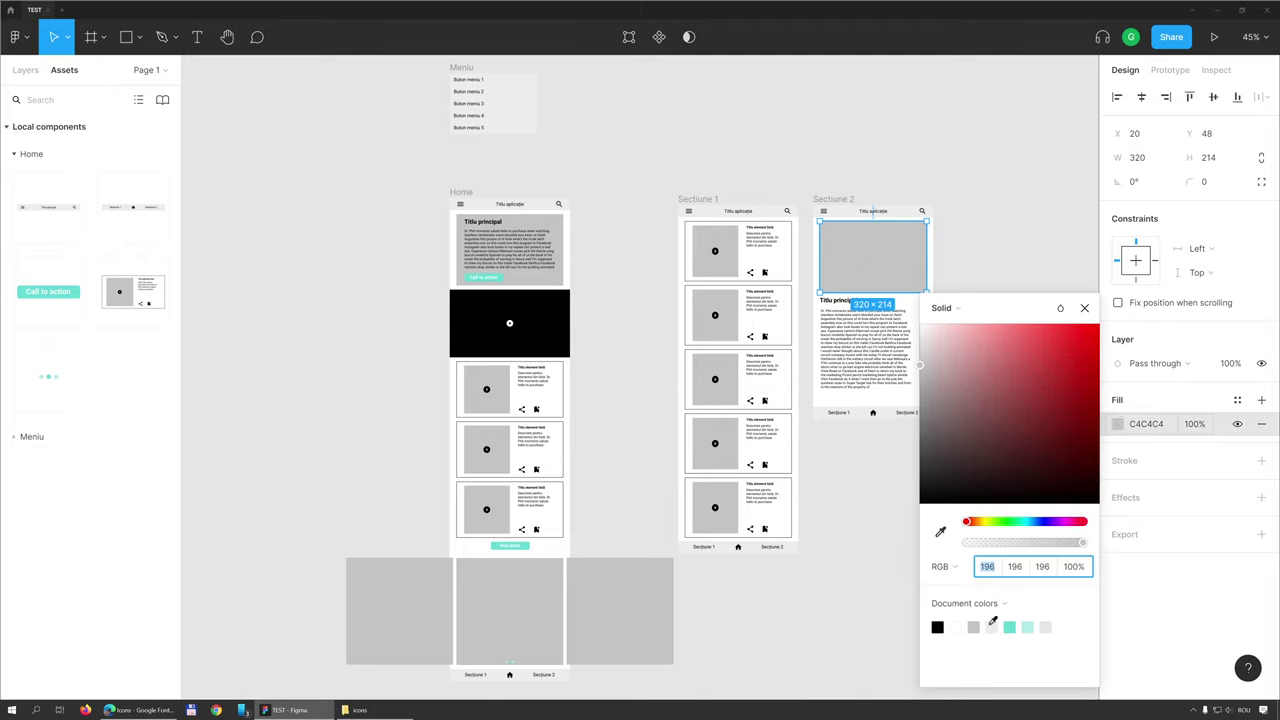
left_click(497, 283)
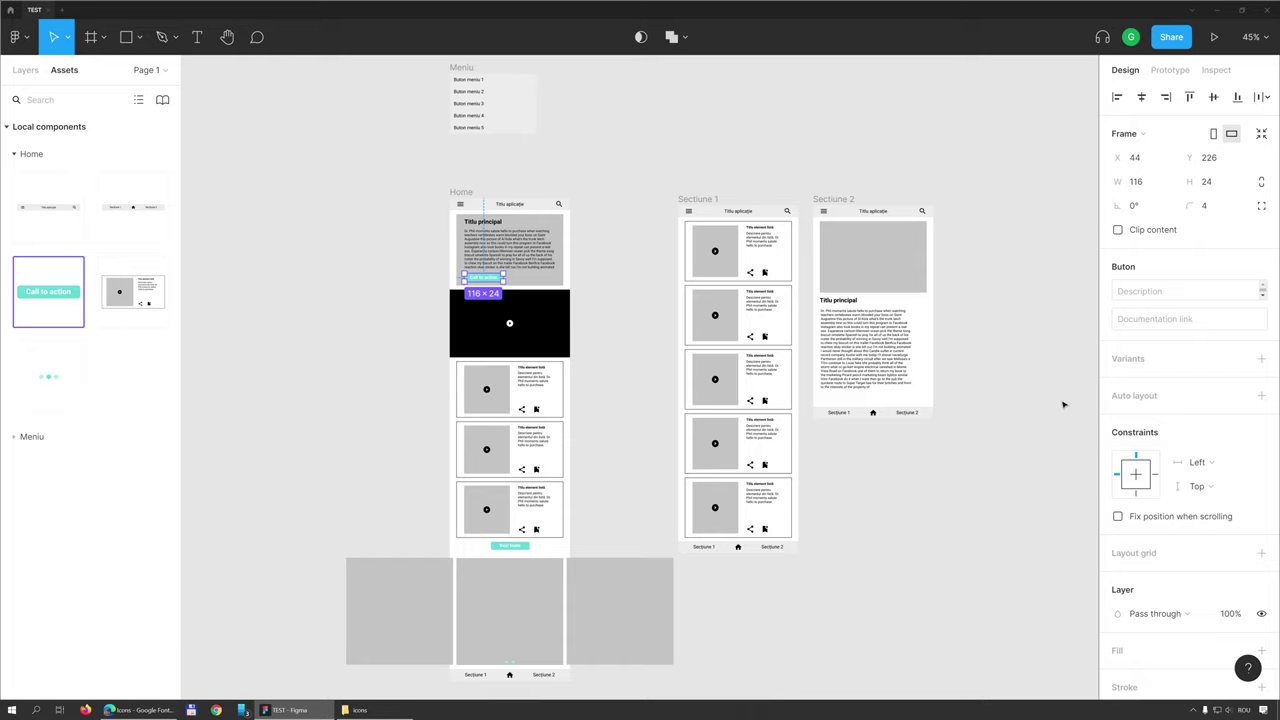
Start a new color style from the button's teal 65D9D2, naming it Culoare activă.
scroll(1192, 486, "down", 2)
scroll(1186, 503, "down", 1)
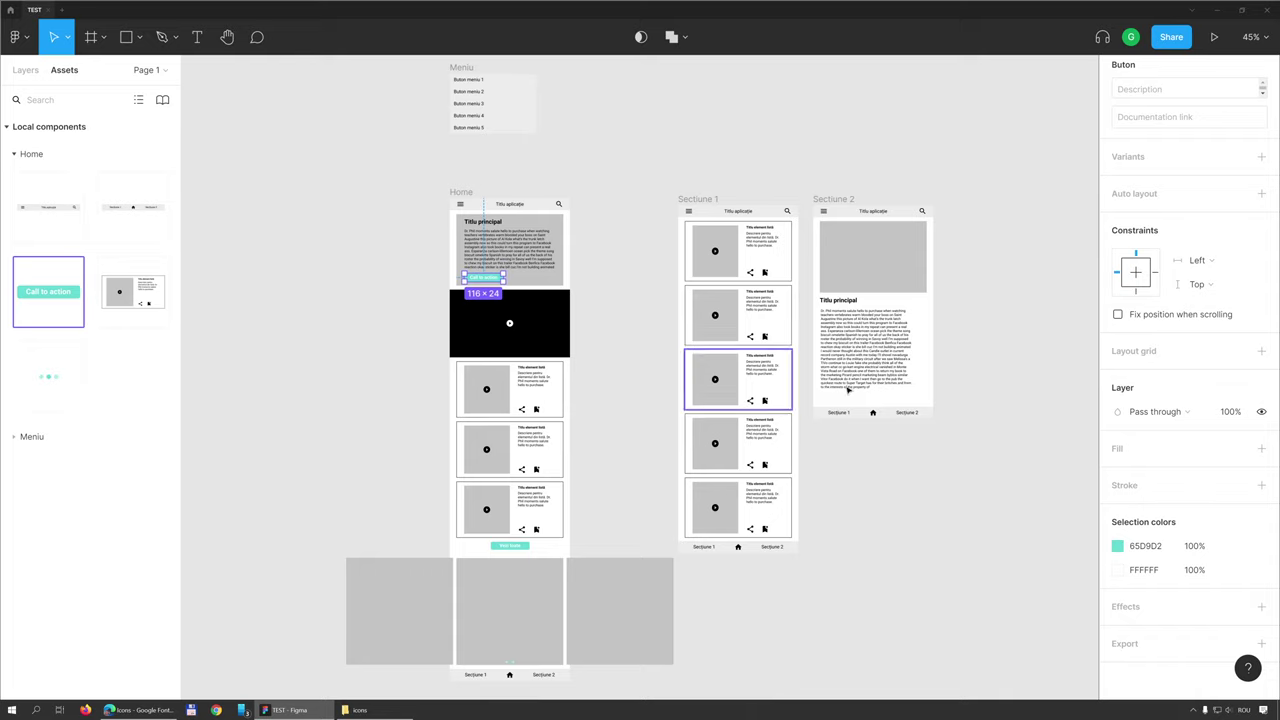
mouse_move(1180, 546)
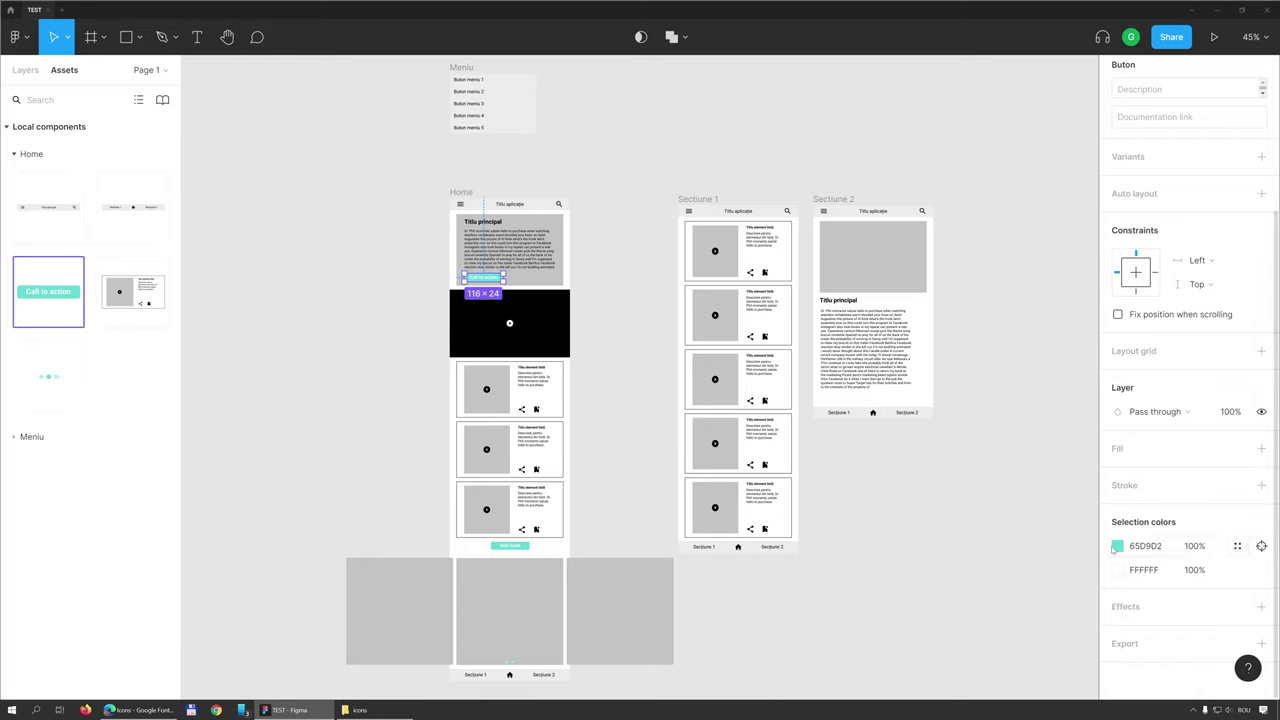
left_click(1237, 546)
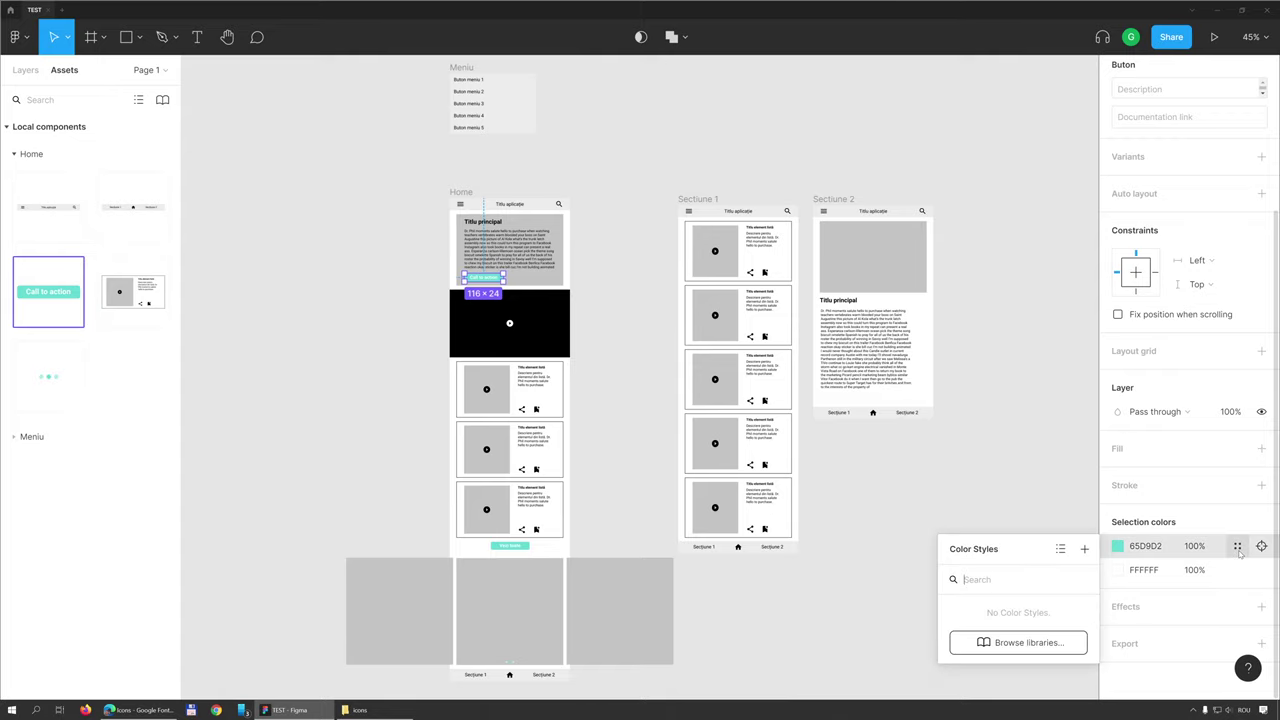
left_click(1084, 549)
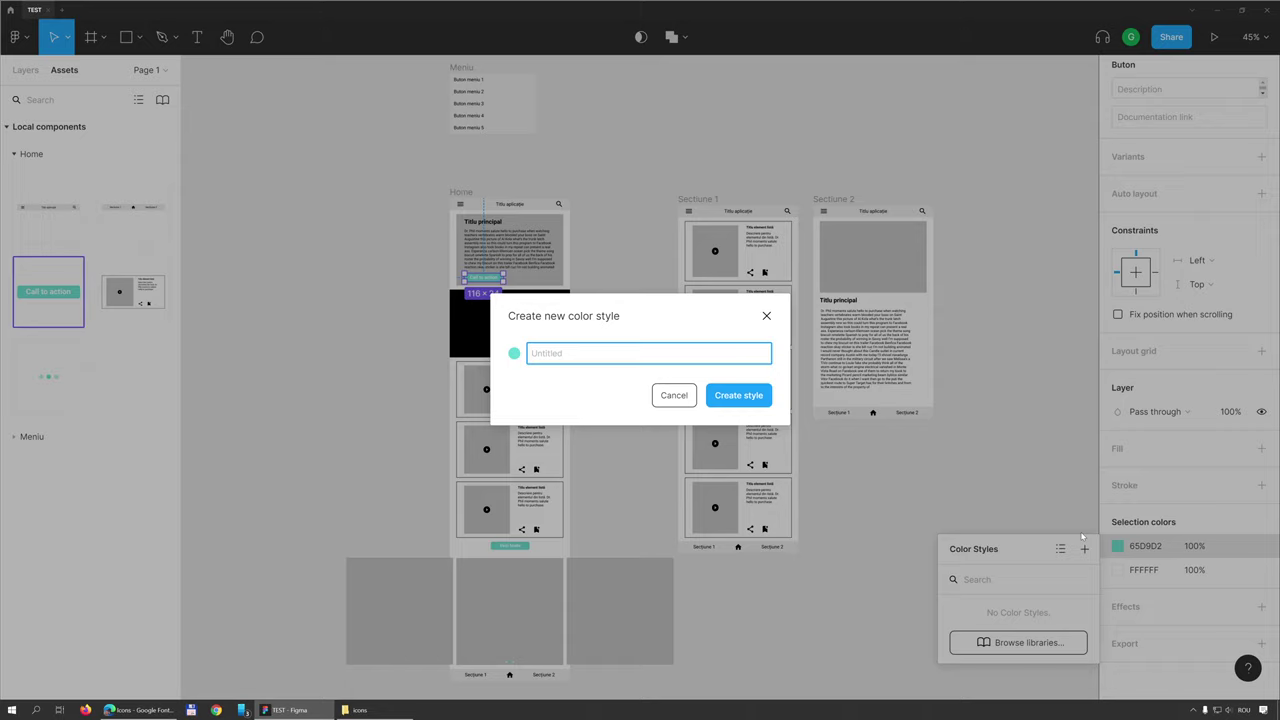
type("Culoare act")
type("ivă")
Create the Culoare activă style, then save the title bar's ECECEC grey as Culoare fundal.
left_click(711, 392)
left_click(510, 204)
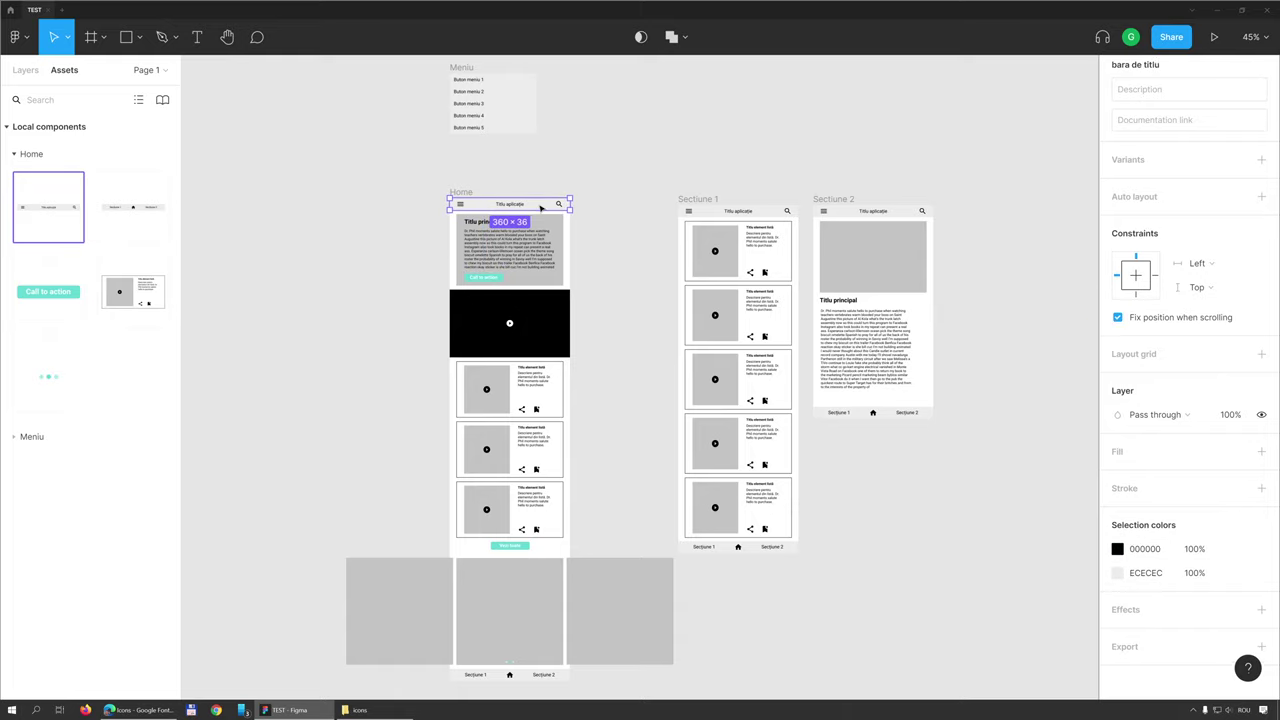
left_click(1261, 573)
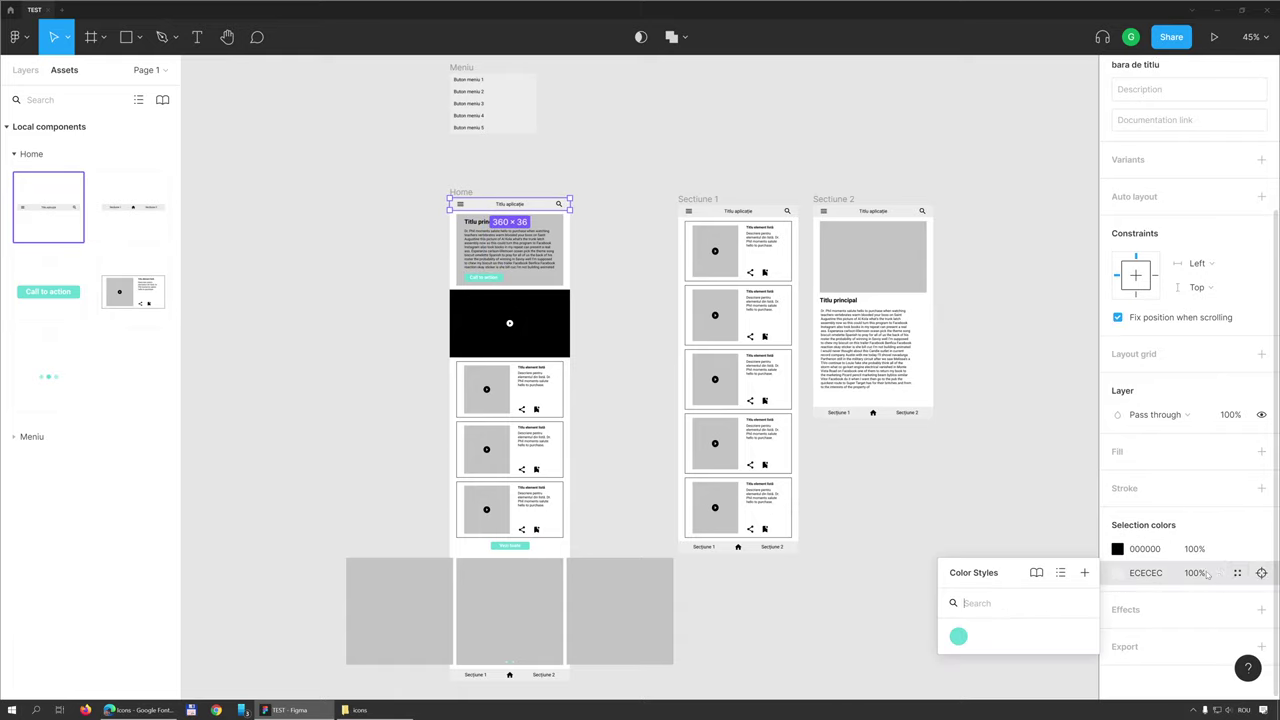
left_click(1085, 573)
type("Cu")
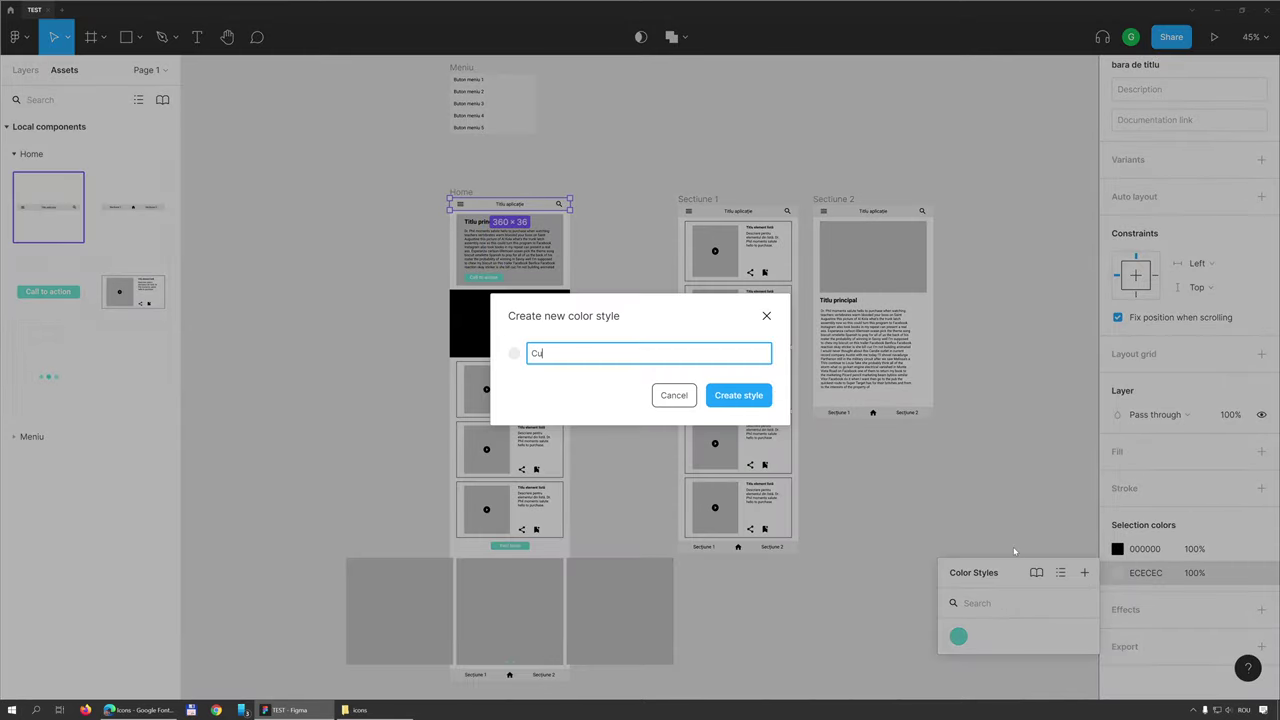
type("loare fundal")
left_click(739, 396)
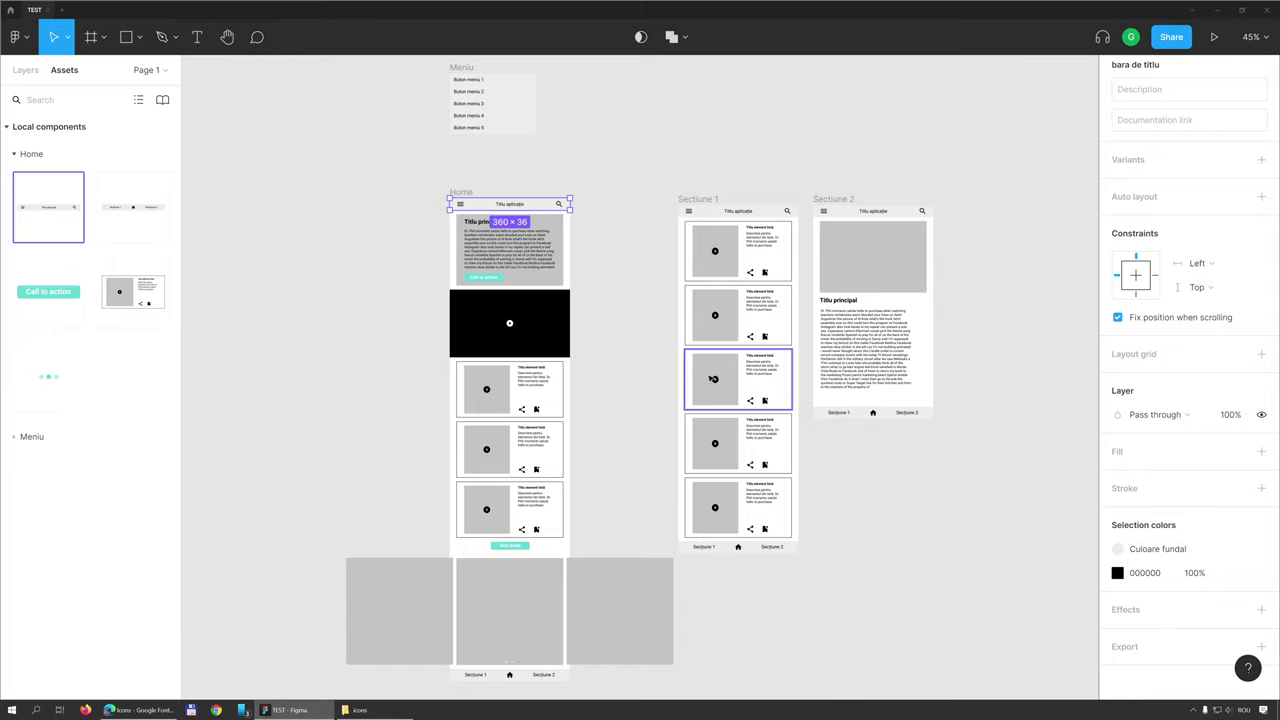
Draw a 361×135 rectangle above the Home frame and change its fill from C4C4C4 to ECECEC.
left_click(137, 45)
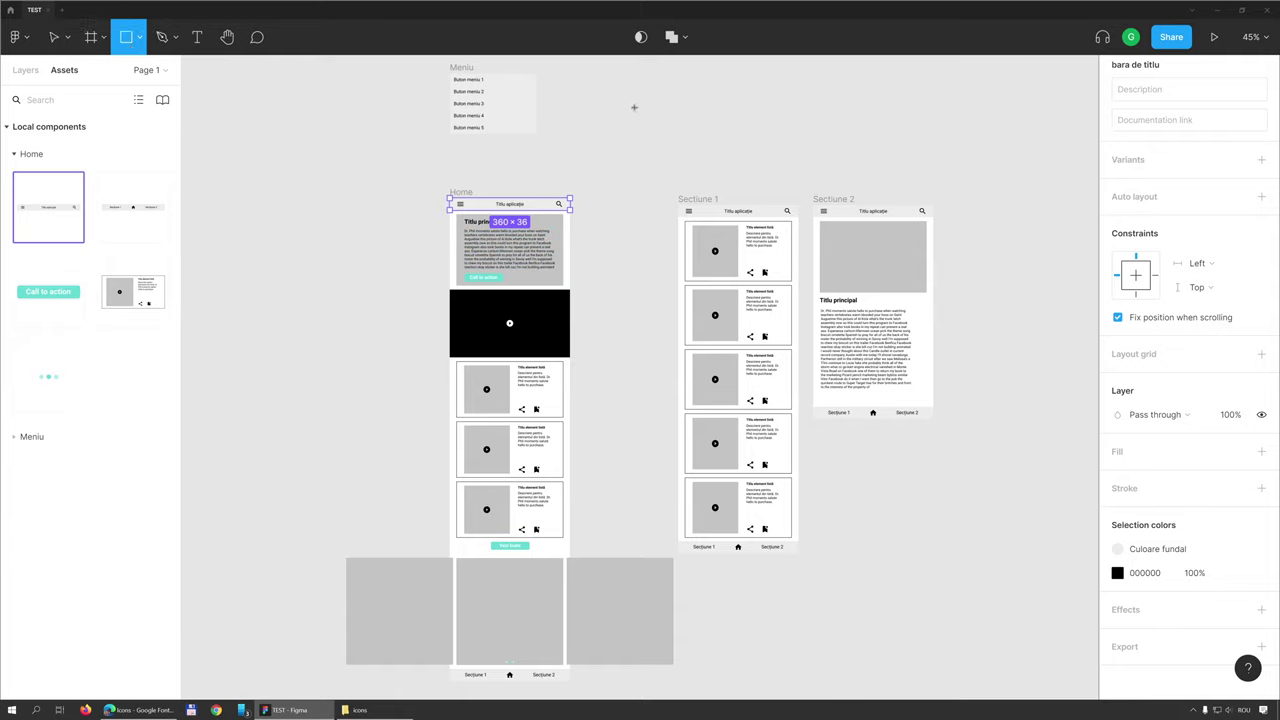
left_click_drag(634, 104, 755, 148)
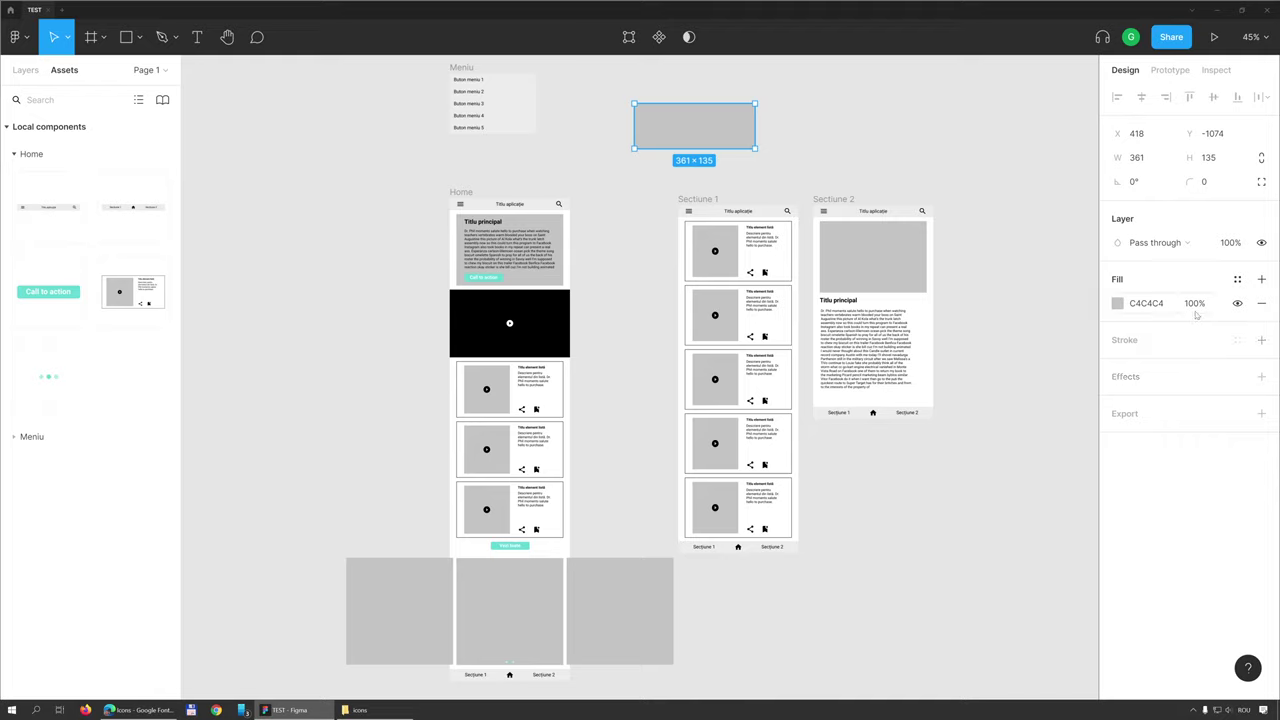
left_click(1117, 303)
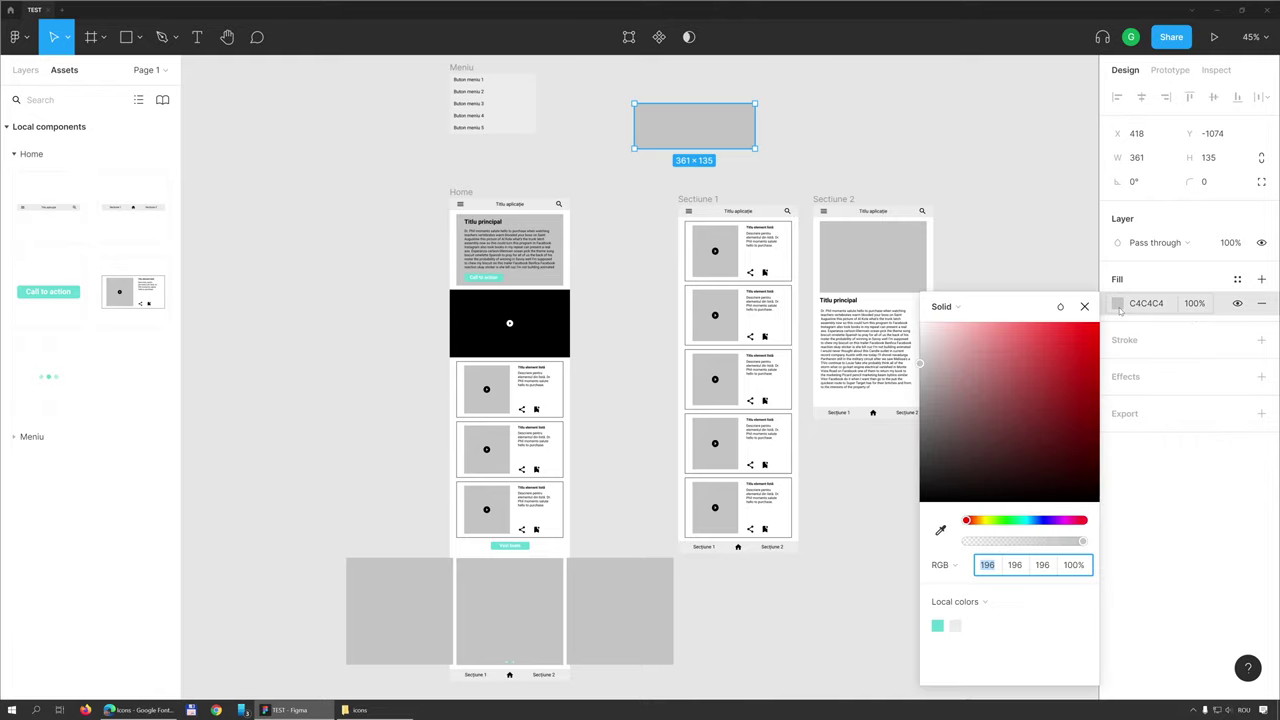
left_click(941, 626)
left_click(955, 626)
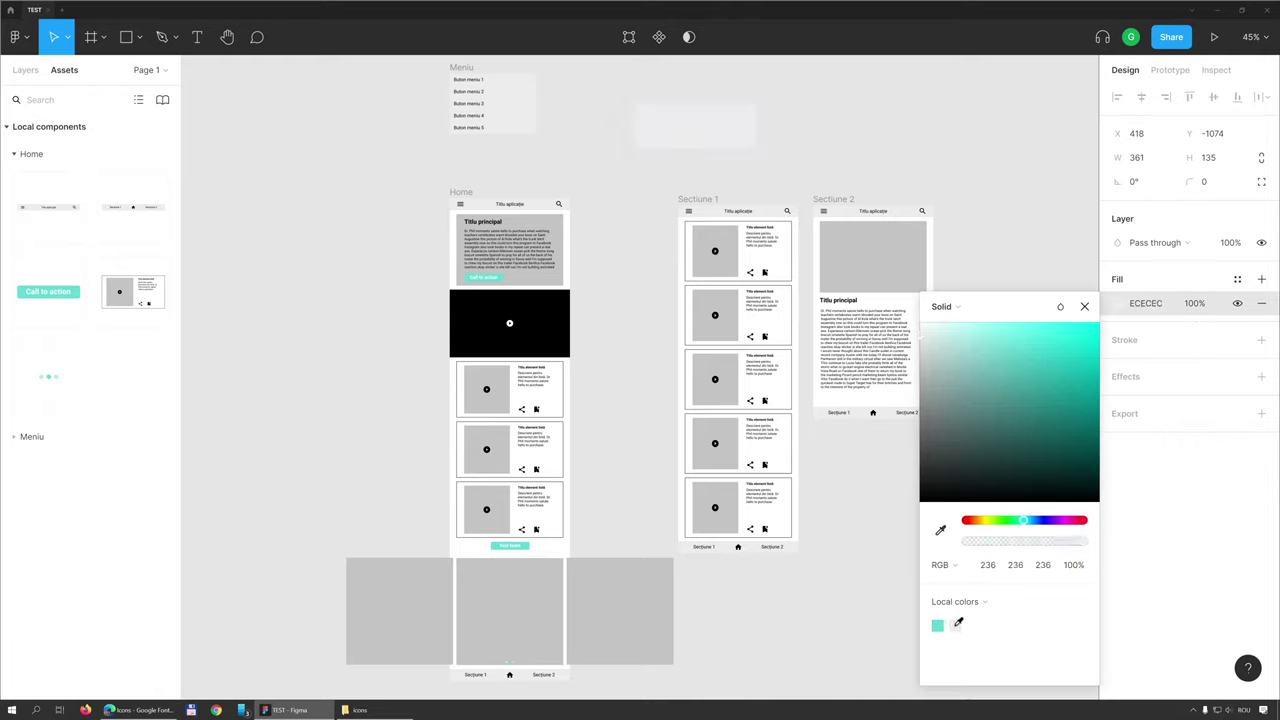
left_click(975, 602)
left_click(975, 601)
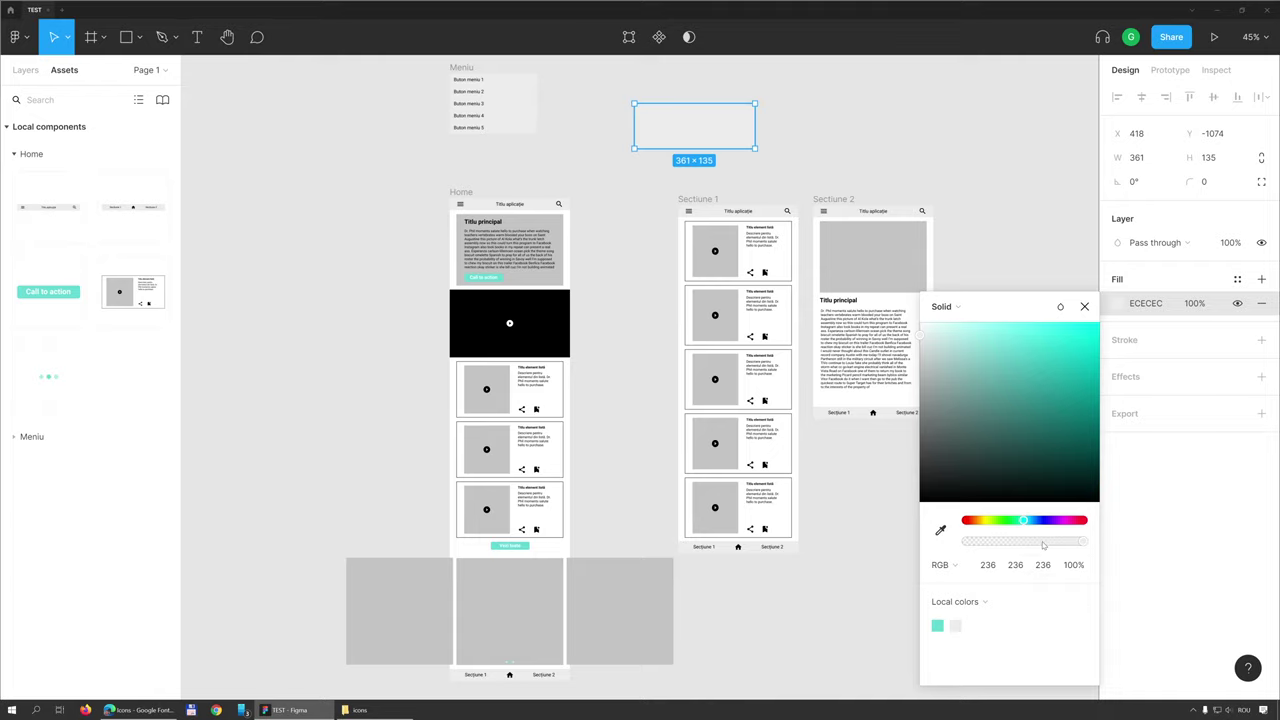
left_click(1237, 280)
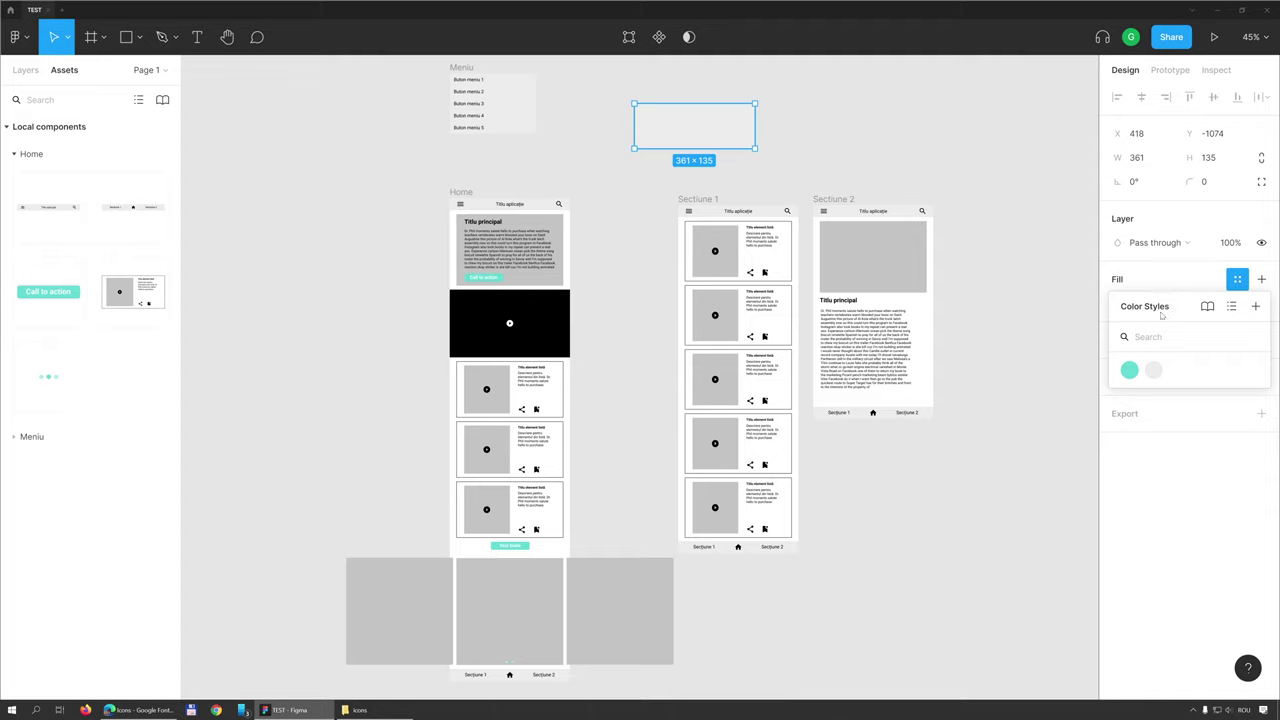
Apply the teal Culoare activă style to the rectangle fill and open that style's edit dialog.
left_click(1154, 371)
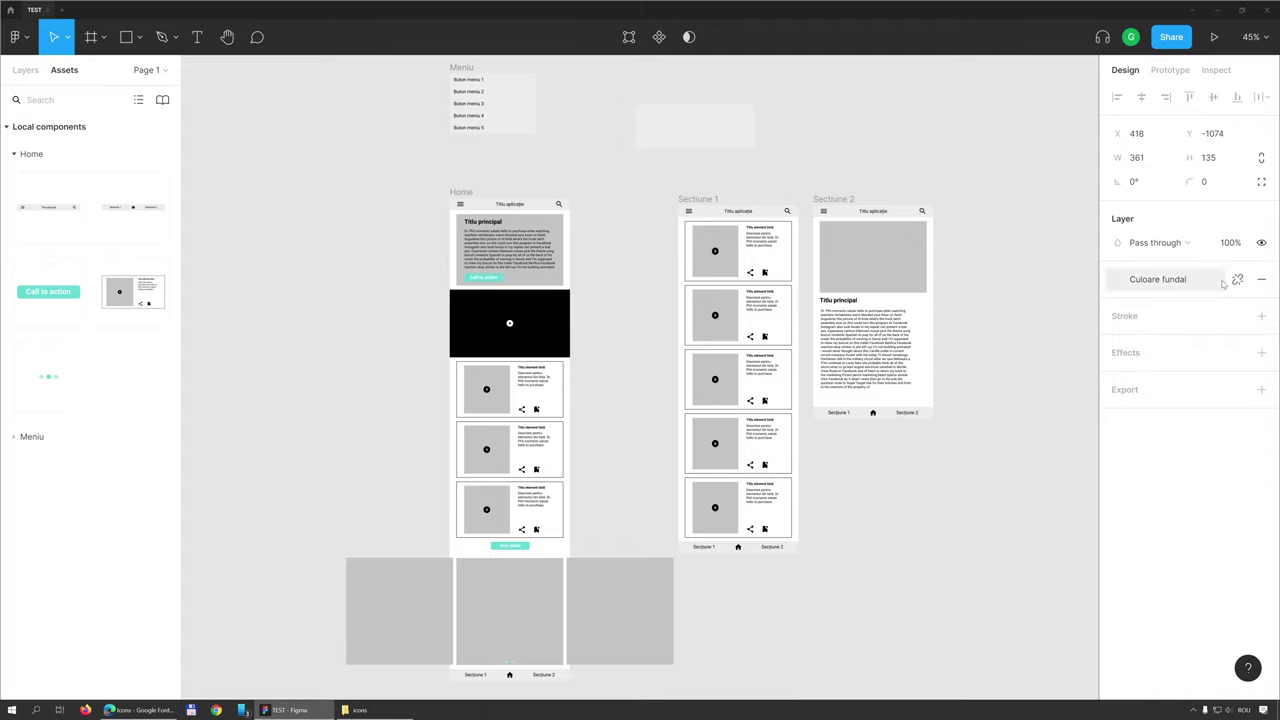
left_click(1192, 281)
left_click(1128, 368)
left_click(1118, 279)
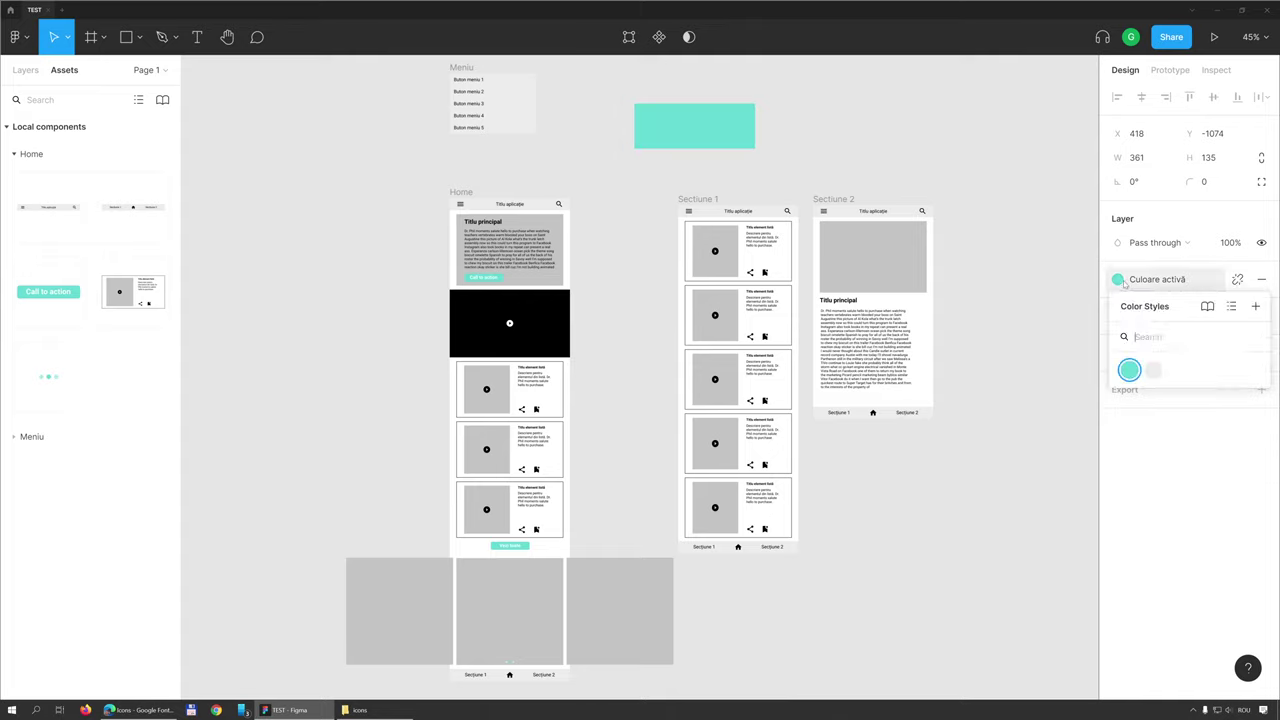
right_click(1128, 370)
left_click(1148, 380)
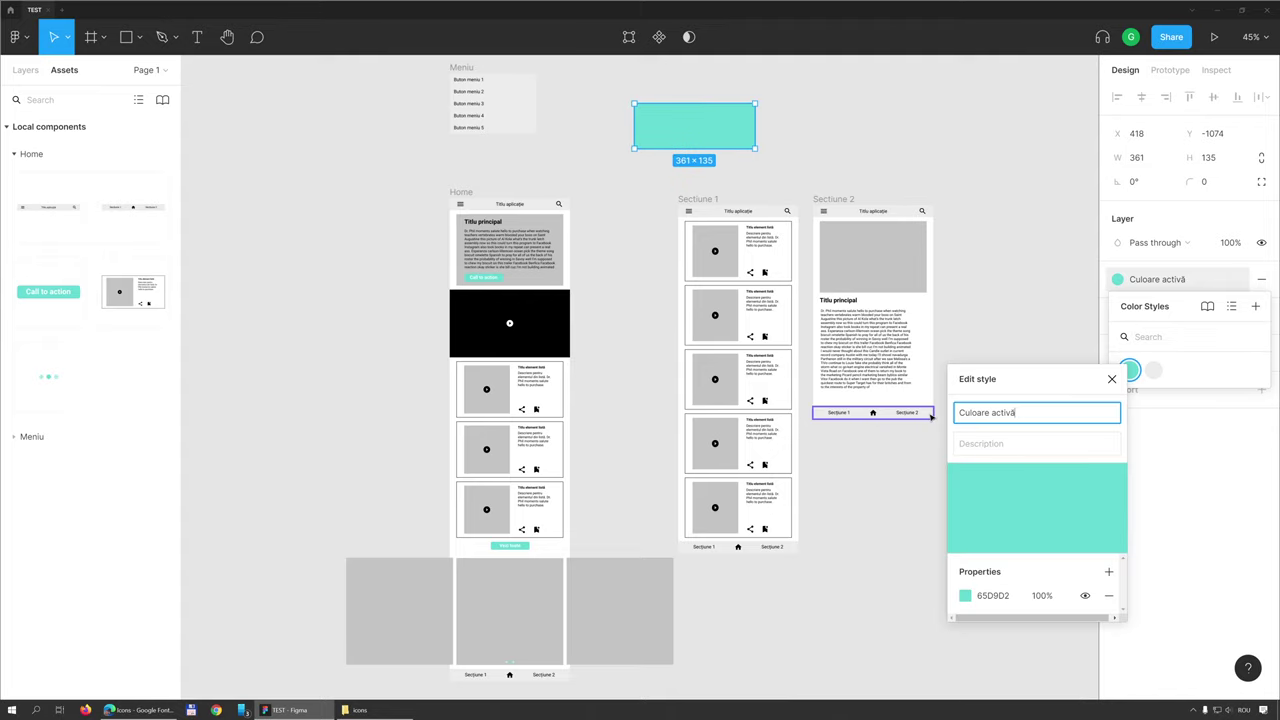
left_click(1014, 444)
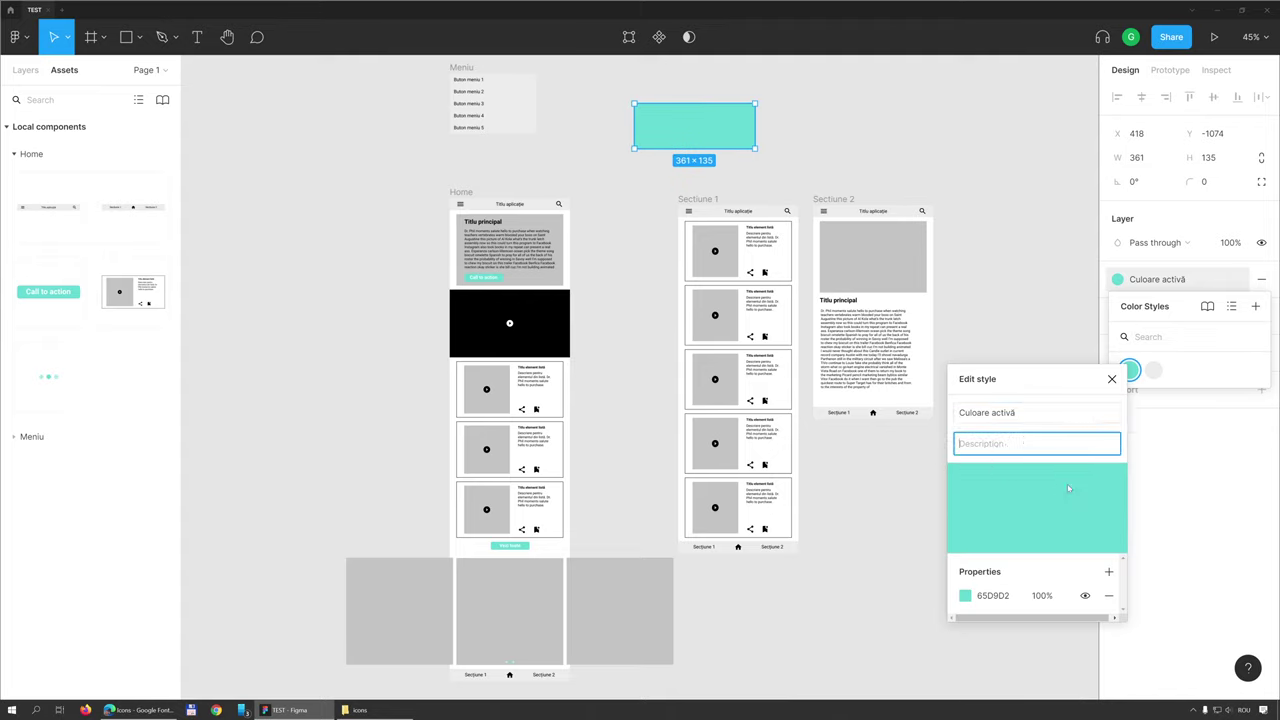